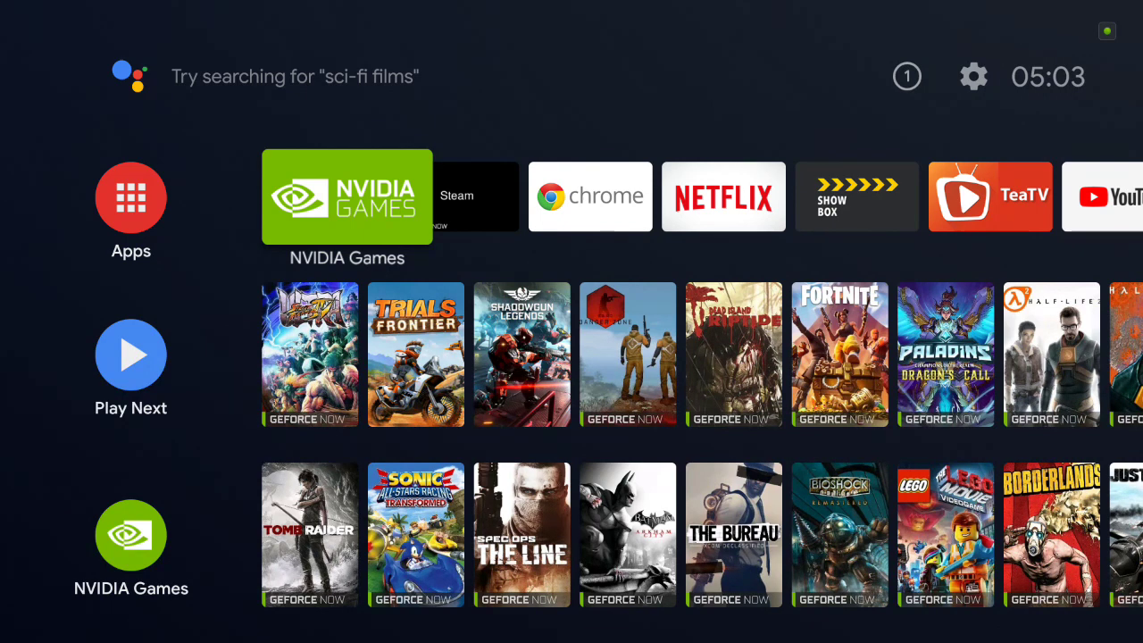
Step: Browse the home screen favourites row between Mupen64Plus FZ and ePSXe
{"action": "key", "text": "Right"}
{"action": "key", "text": "Right"}
{"action": "key", "text": "Right"}
{"action": "key", "text": "Right"}
{"action": "key", "text": "Right"}
{"action": "key", "text": "Right"}
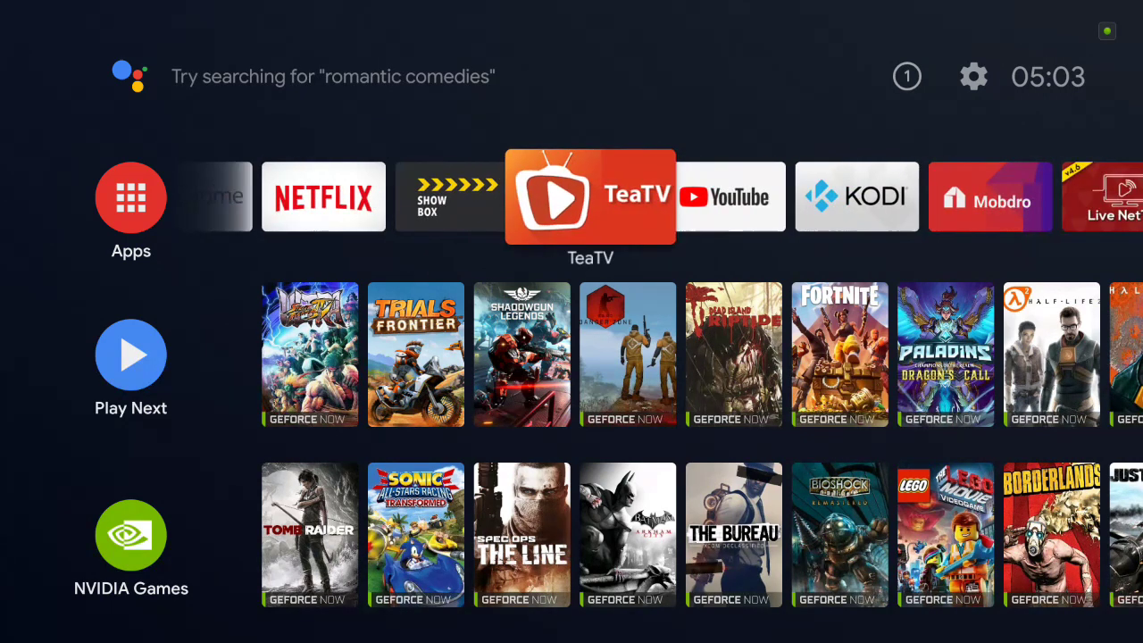
{"action": "key", "text": "Right"}
{"action": "key", "text": "Right"}
{"action": "key", "text": "Right"}
{"action": "key", "text": "Right"}
{"action": "key", "text": "Right"}
{"action": "key", "text": "Right"}
{"action": "key", "text": "Right"}
{"action": "key", "text": "Right"}
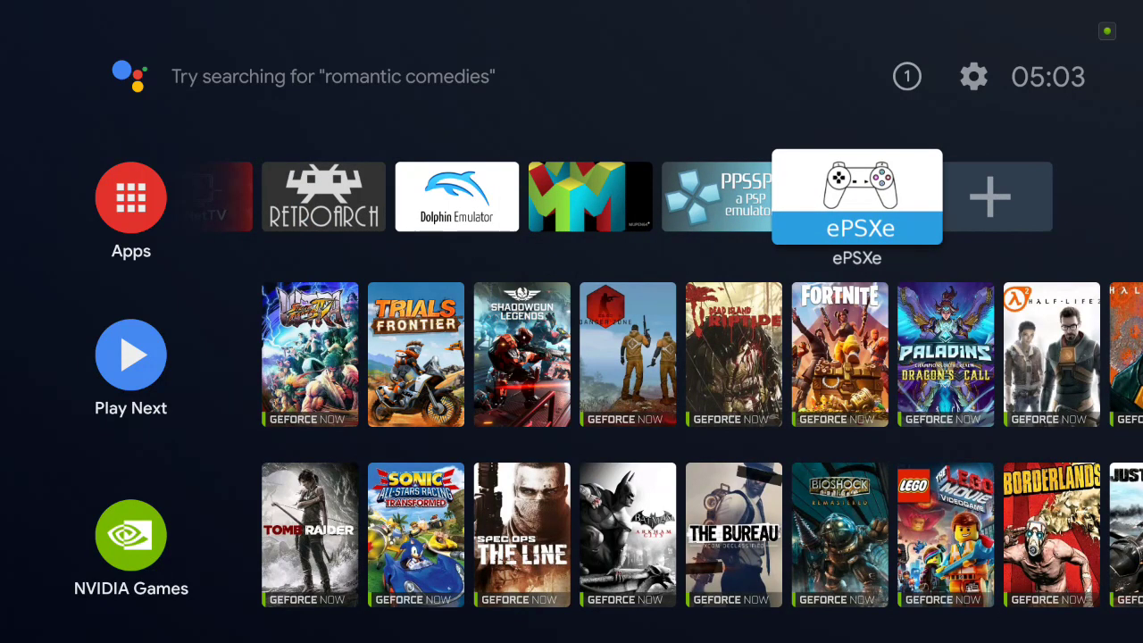
{"action": "key", "text": "Left"}
{"action": "key", "text": "Left"}
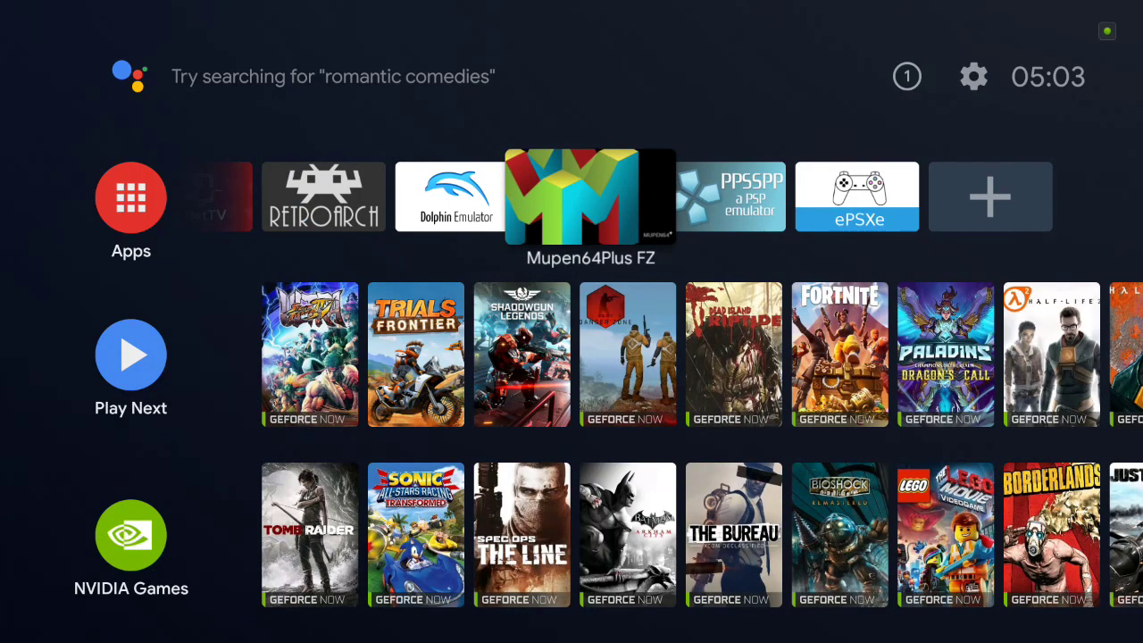
{"action": "key", "text": "Up"}
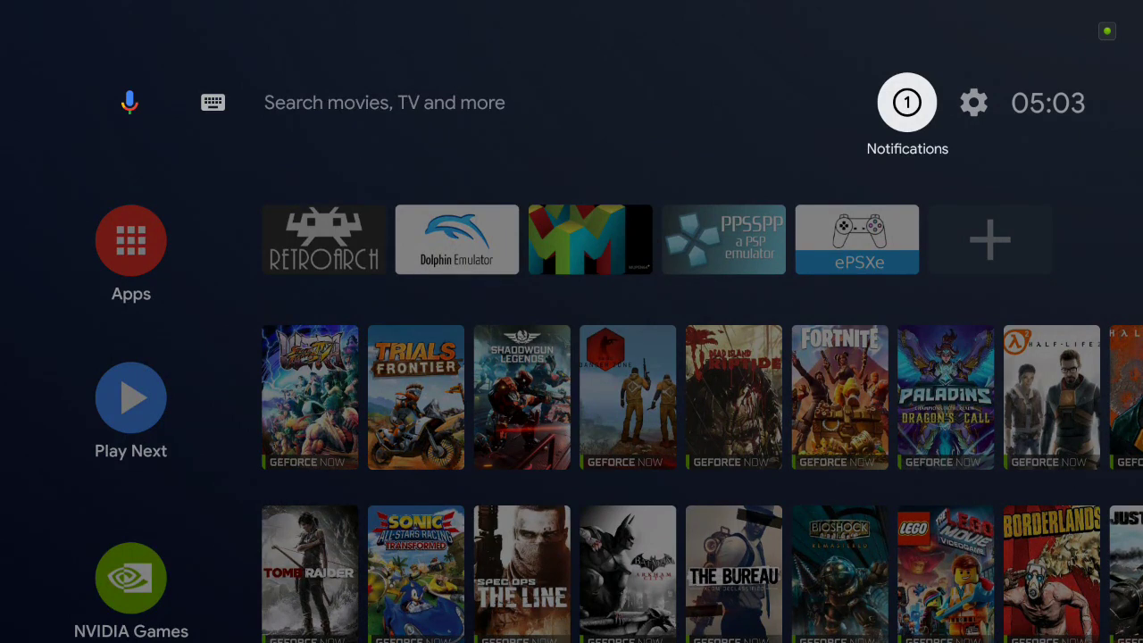
{"action": "key", "text": "Down"}
{"action": "key", "text": "Right"}
{"action": "key", "text": "Right"}
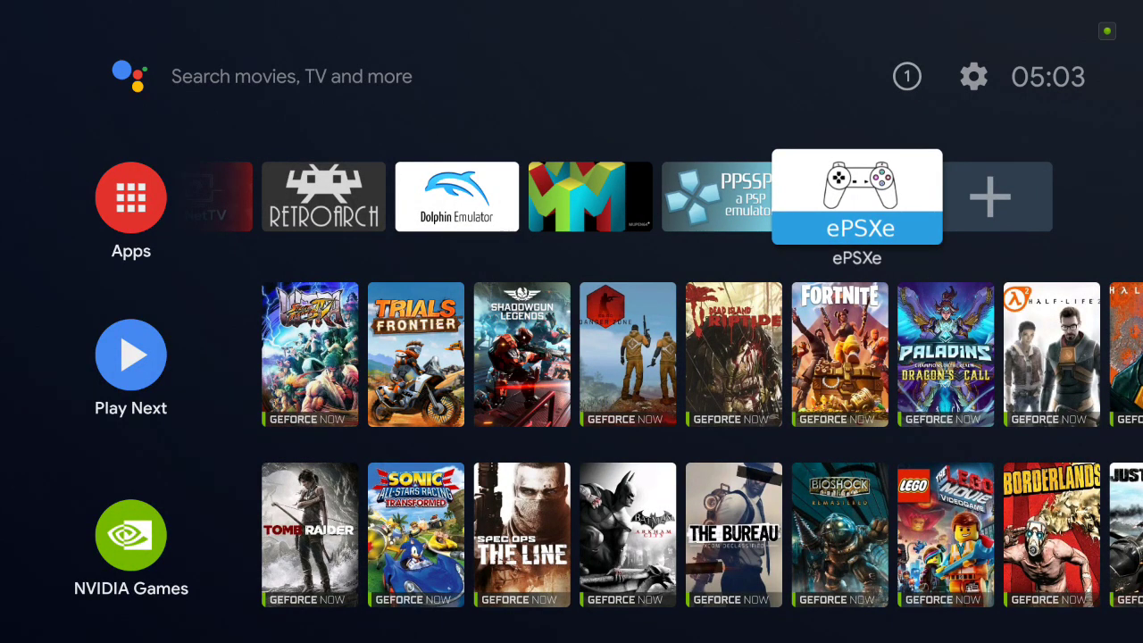
{"action": "key", "text": "Left"}
{"action": "key", "text": "Left"}
{"action": "key", "text": "Left"}
{"action": "key", "text": "Left"}
{"action": "key", "text": "Left"}
{"action": "key", "text": "Left"}
{"action": "key", "text": "Left"}
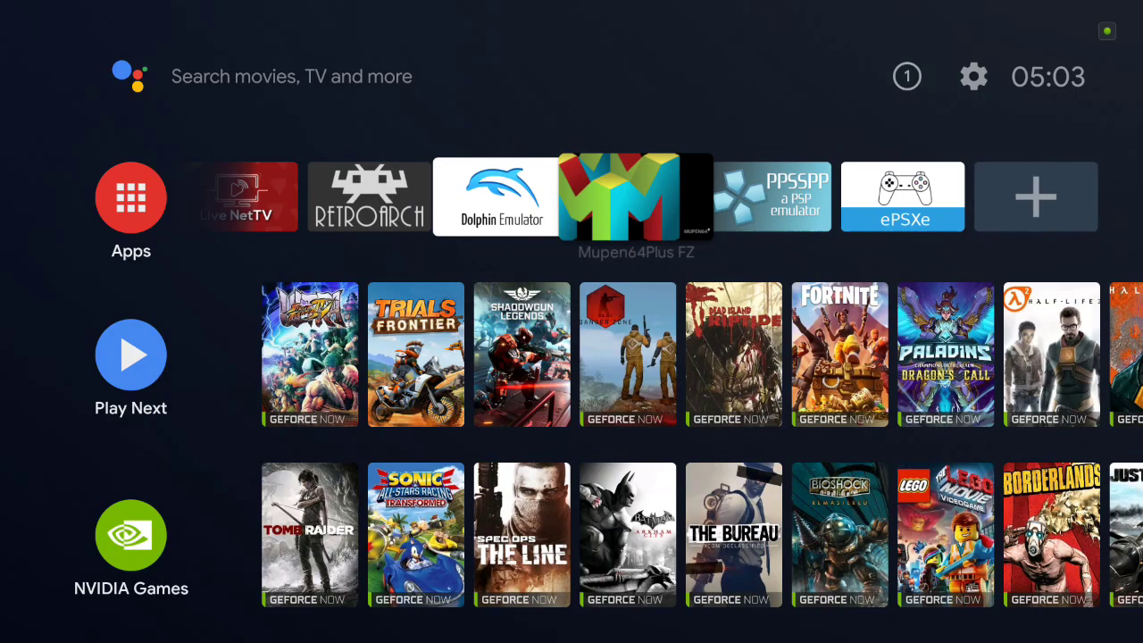
Step: Open the full list of installed apps and find Google Play Store
{"action": "key", "text": "Left"}
{"action": "key", "text": "Left"}
{"action": "key", "text": "Left"}
{"action": "key", "text": "Left"}
{"action": "key", "text": "Left"}
{"action": "key", "text": "Left"}
{"action": "key", "text": "Left"}
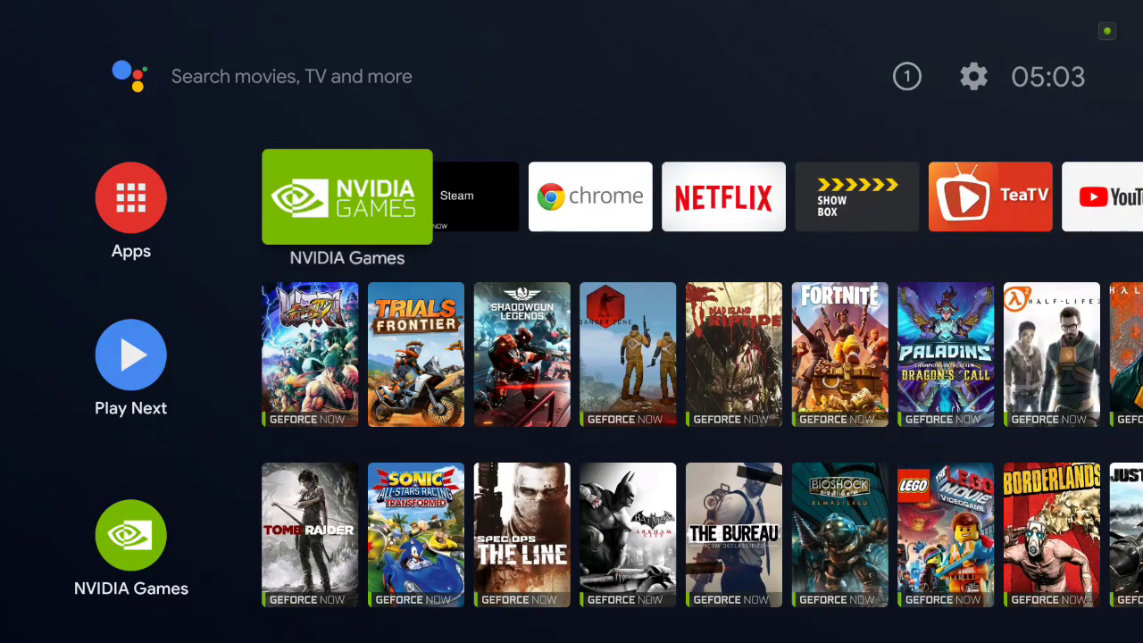
{"action": "key", "text": "Left"}
{"action": "key", "text": "Return"}
{"action": "key", "text": "Right"}
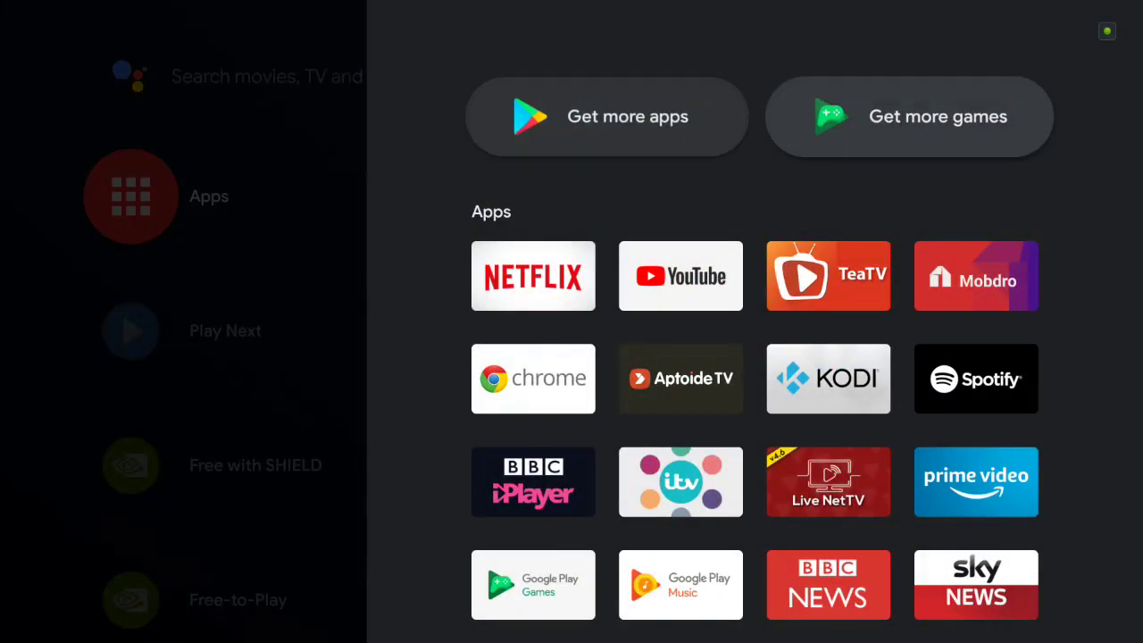
{"action": "key", "text": "Down"}
{"action": "key", "text": "Down"}
{"action": "key", "text": "Down"}
{"action": "key", "text": "Left"}
{"action": "key", "text": "Left"}
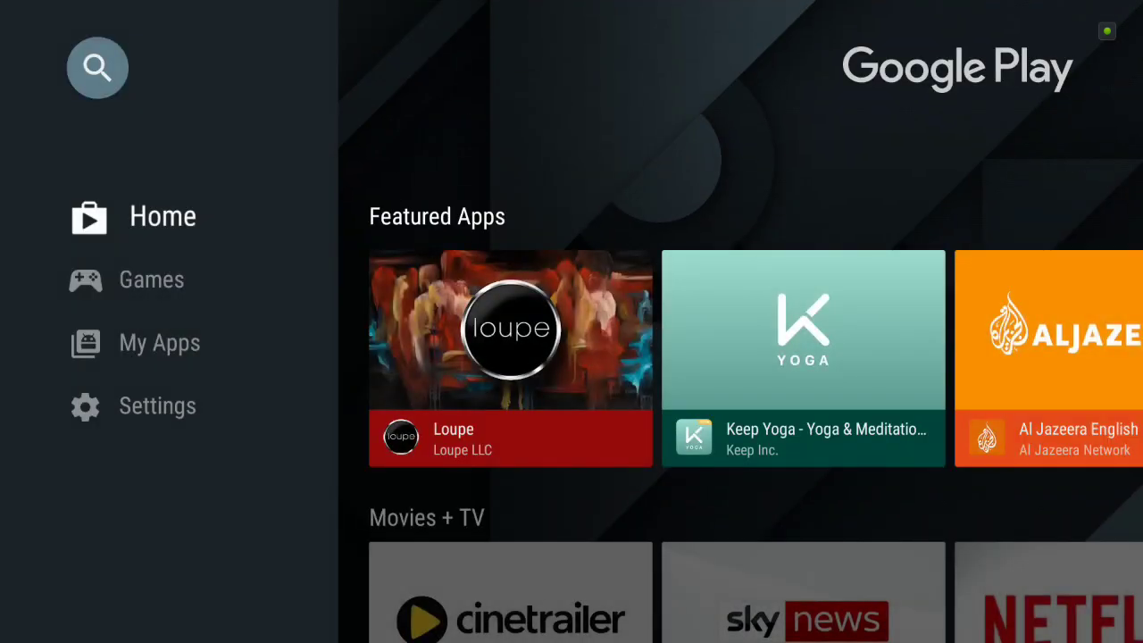
Step: Search the Play Store for 'puffin browser' and open the Puffin TV - Fast Web Browser details
{"action": "key", "text": "Up"}
{"action": "key", "text": "Down"}
{"action": "key", "text": "Up"}
{"action": "key", "text": "Return"}
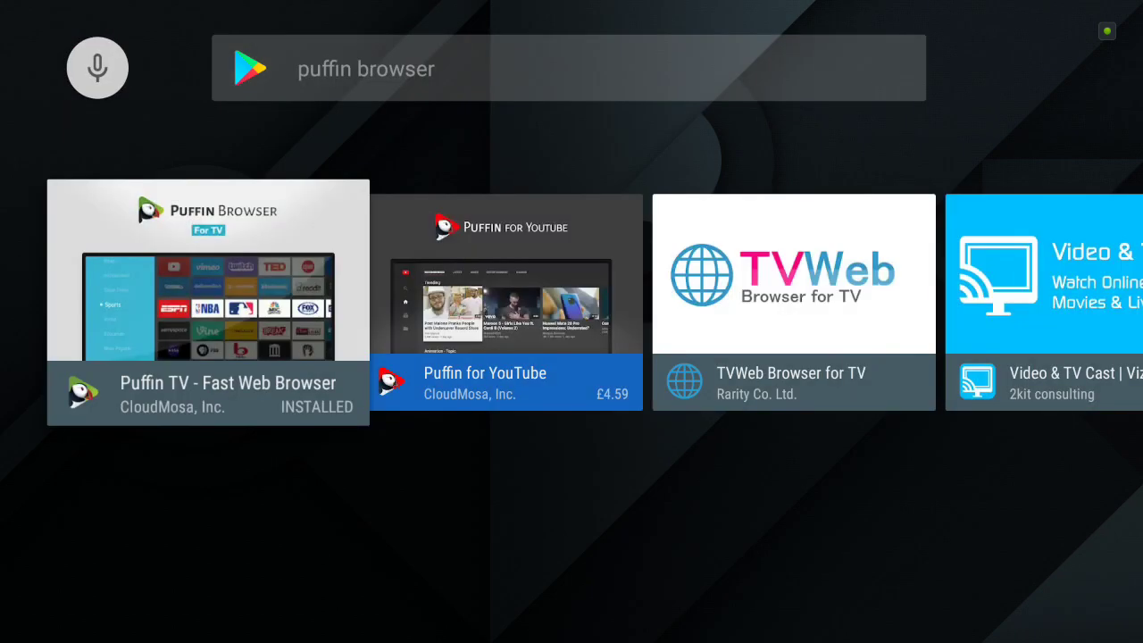
{"action": "key", "text": "Right"}
{"action": "key", "text": "Left"}
{"action": "key", "text": "Return"}
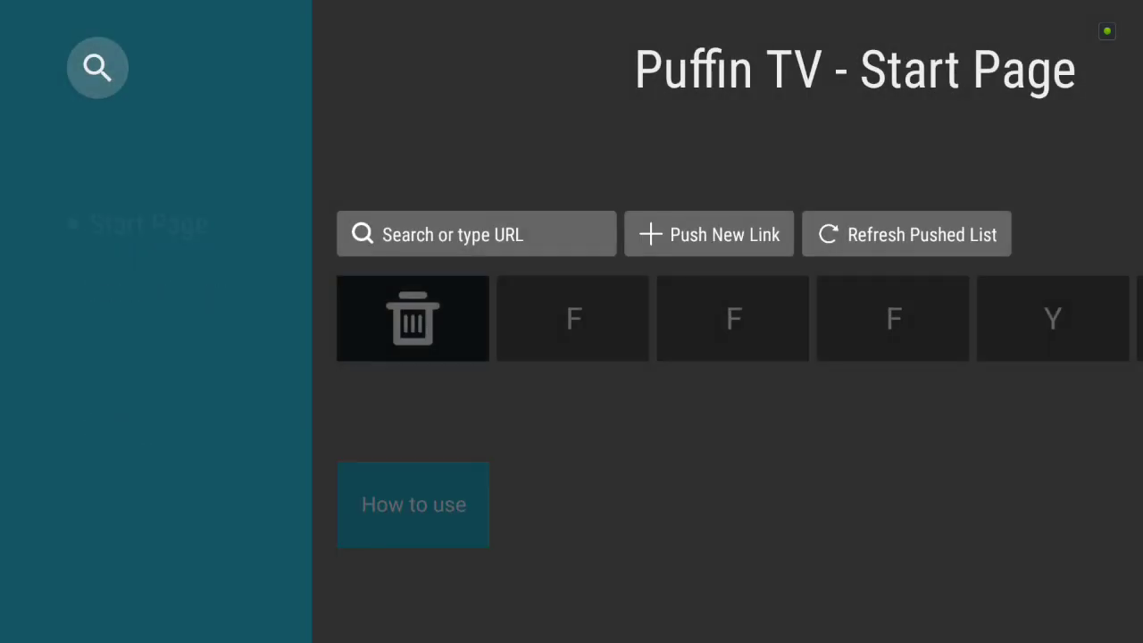
Step: Open Google from Puffin TV's Most Popular sites category
{"action": "key", "text": "Down"}
{"action": "key", "text": "Down"}
{"action": "key", "text": "Down"}
{"action": "key", "text": "Down"}
{"action": "key", "text": "Down"}
{"action": "key", "text": "Down"}
{"action": "key", "text": "Down"}
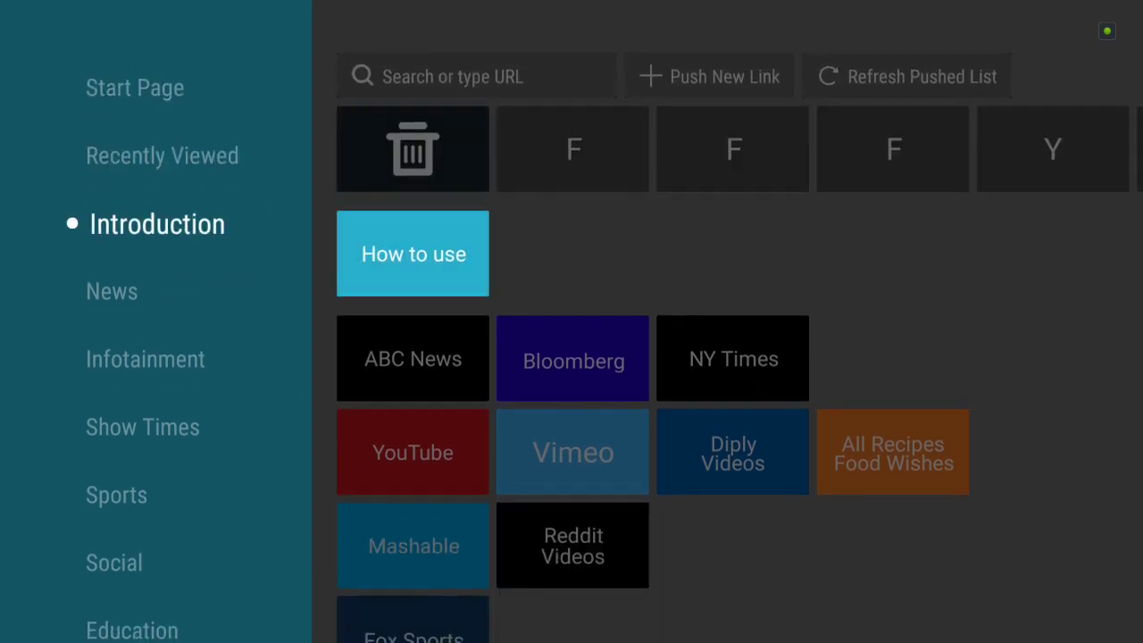
{"action": "key", "text": "Down"}
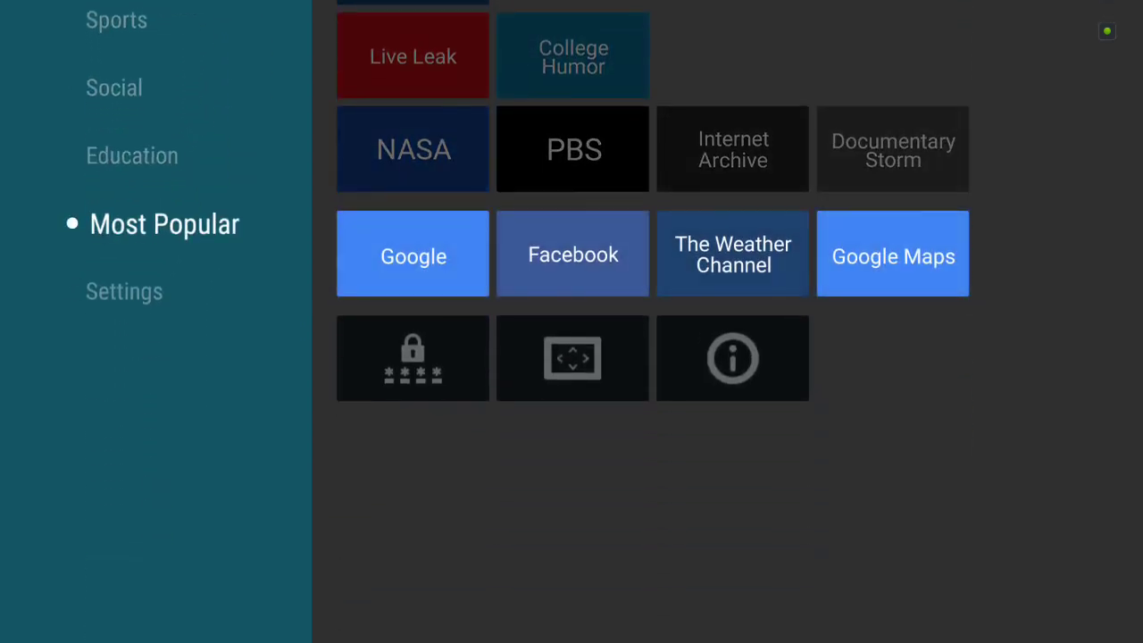
{"action": "key", "text": "Right"}
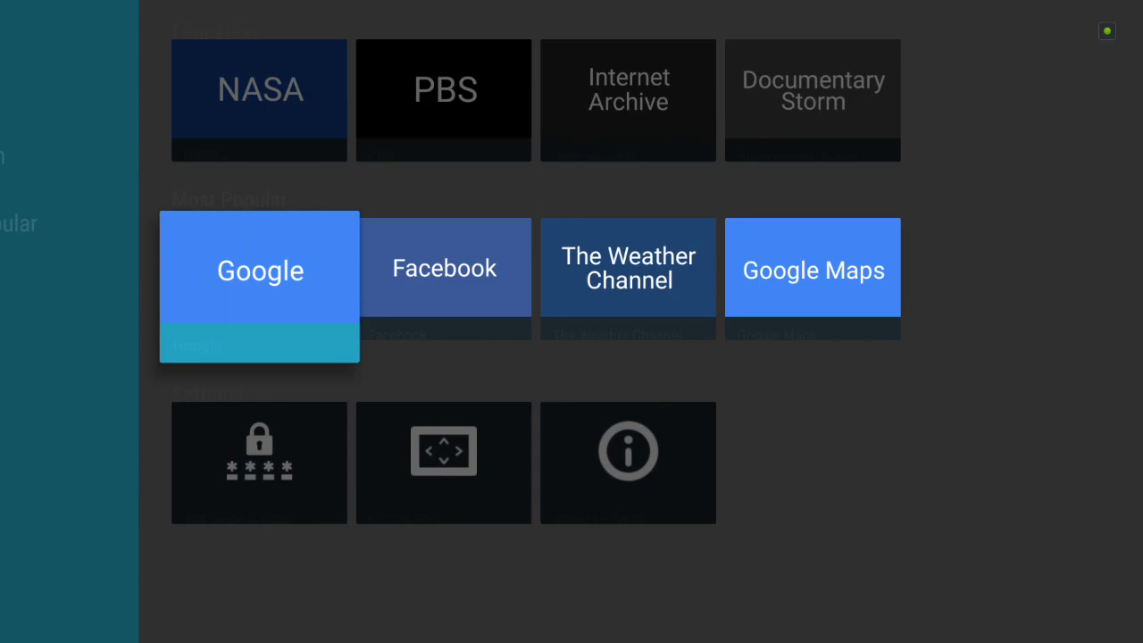
{"action": "key", "text": "Return"}
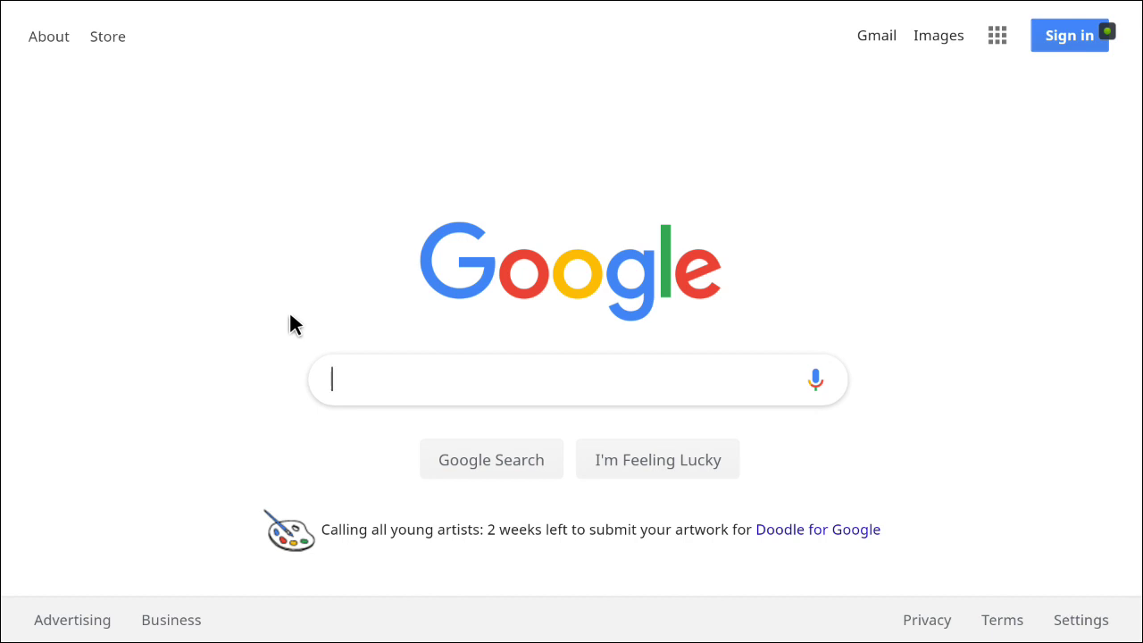
Step: Type 'file' into Google search with the on-screen keyboard and choose the 'filelinked' suggestion
{"action": "left_click", "coordinate": [351, 368]}
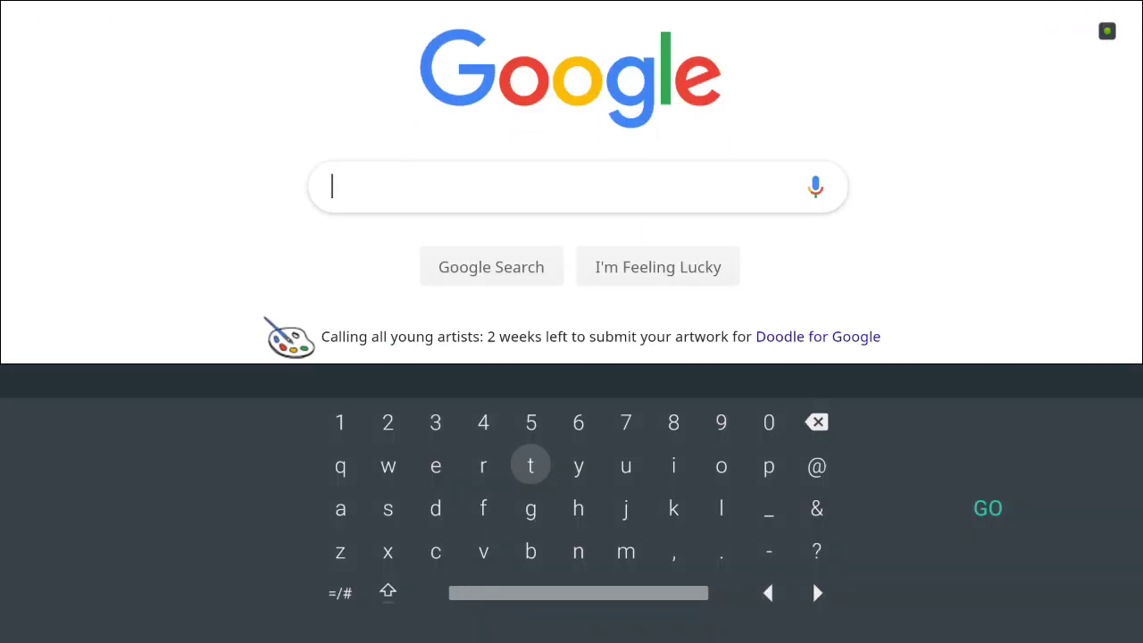
{"action": "key", "text": "Down"}
{"action": "key", "text": "Left"}
{"action": "key", "text": "Return"}
{"action": "key", "text": "Up"}
{"action": "key", "text": "Right"}
{"action": "key", "text": "Right"}
{"action": "key", "text": "Right"}
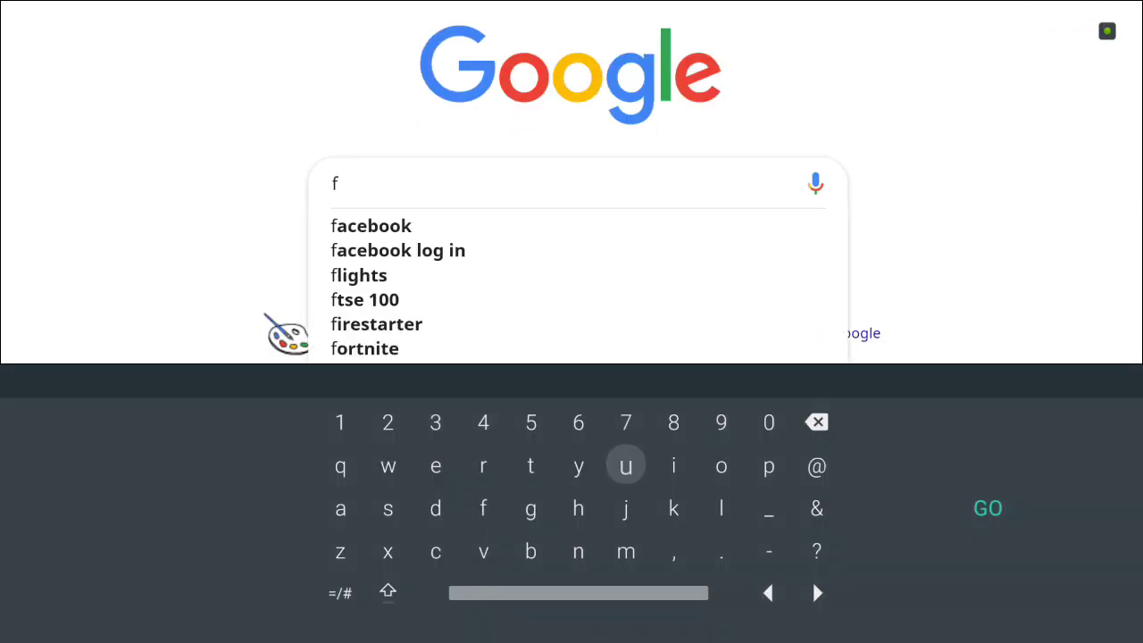
{"action": "key", "text": "Right"}
{"action": "key", "text": "Return"}
{"action": "key", "text": "Right"}
{"action": "key", "text": "Down"}
{"action": "key", "text": "Return"}
{"action": "key", "text": "Left"}
{"action": "key", "text": "Left"}
{"action": "key", "text": "Left"}
{"action": "key", "text": "Left"}
{"action": "key", "text": "Left"}
{"action": "key", "text": "Left"}
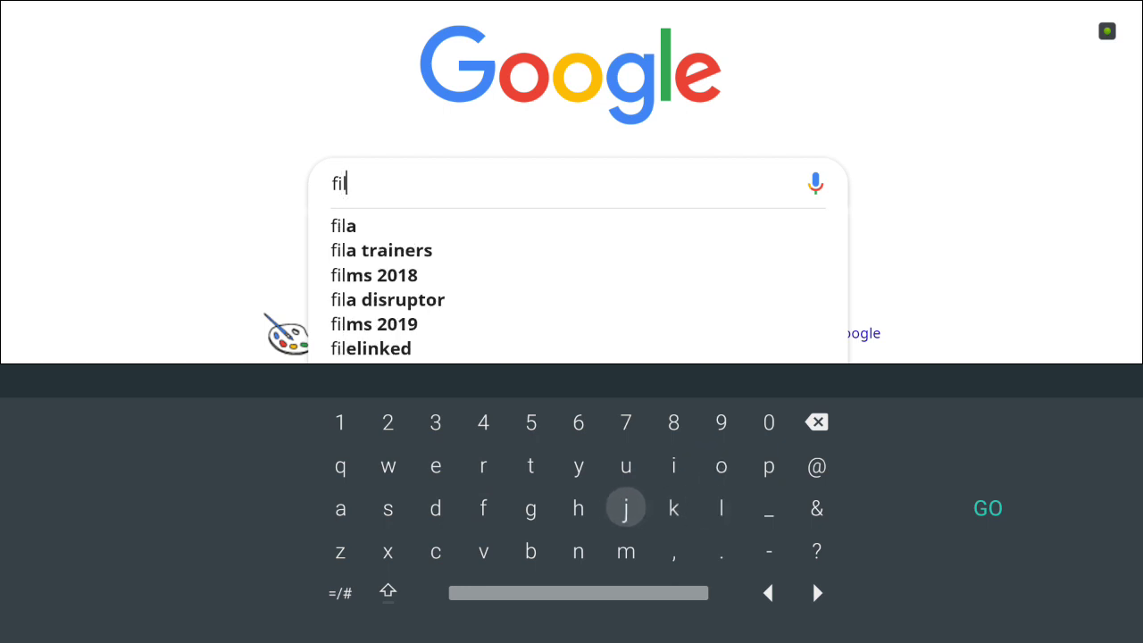
{"action": "key", "text": "Up"}
{"action": "key", "text": "Return"}
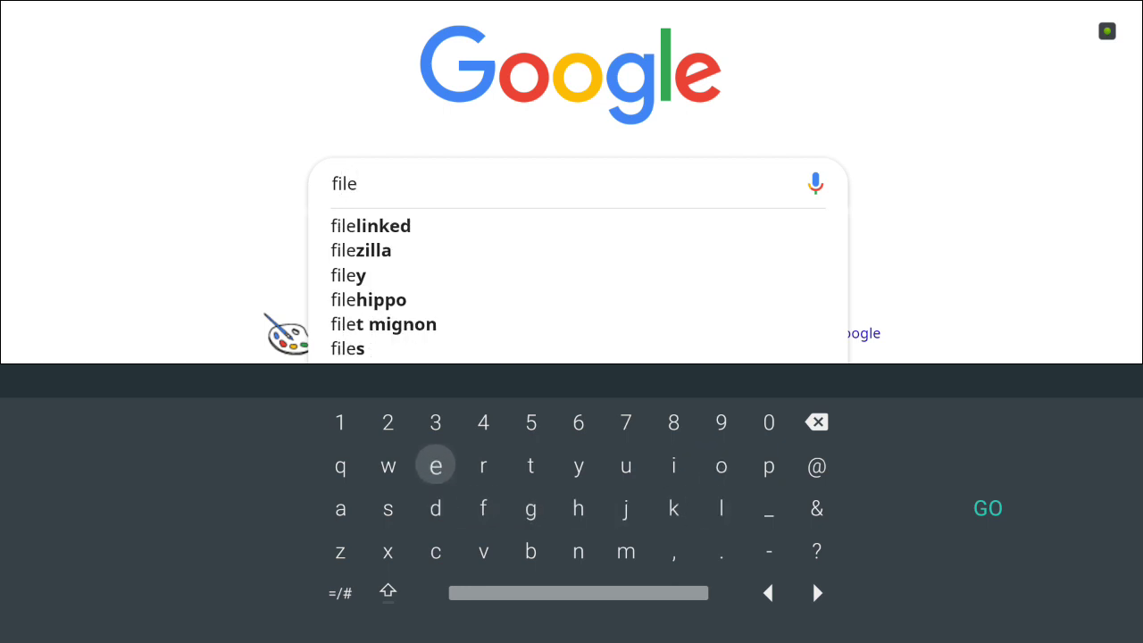
{"action": "key", "text": "Escape"}
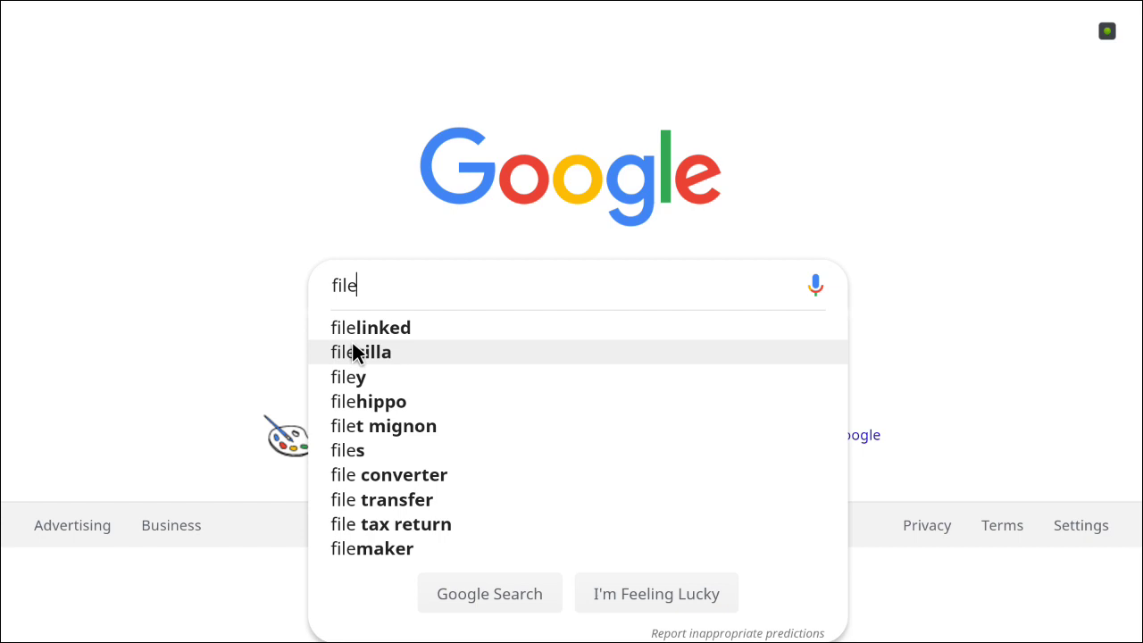
{"action": "left_click", "coordinate": [353, 328]}
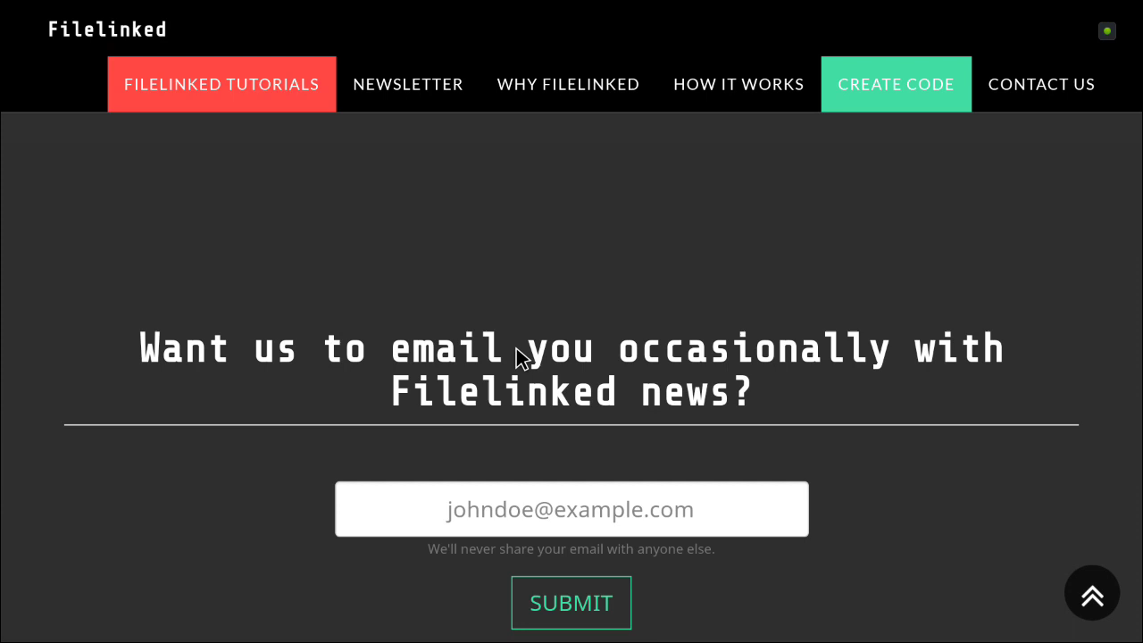
Step: Scroll up the Filelinked homepage to the Download Filelinked button and sample code 26648310
{"action": "scroll", "coordinate": [526, 14], "scroll_direction": "up", "scroll_amount": 5}
{"action": "scroll", "coordinate": [526, 14], "scroll_direction": "up", "scroll_amount": 3}
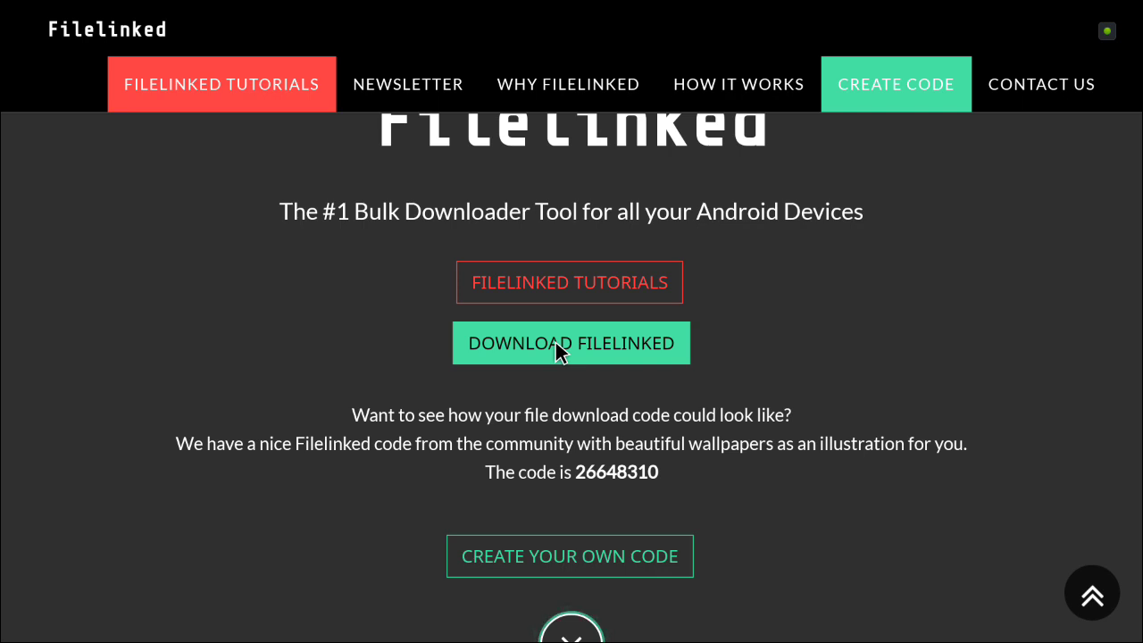
Step: Return to Puffin TV's Start Page through the browser menu
{"action": "key", "text": "Menu"}
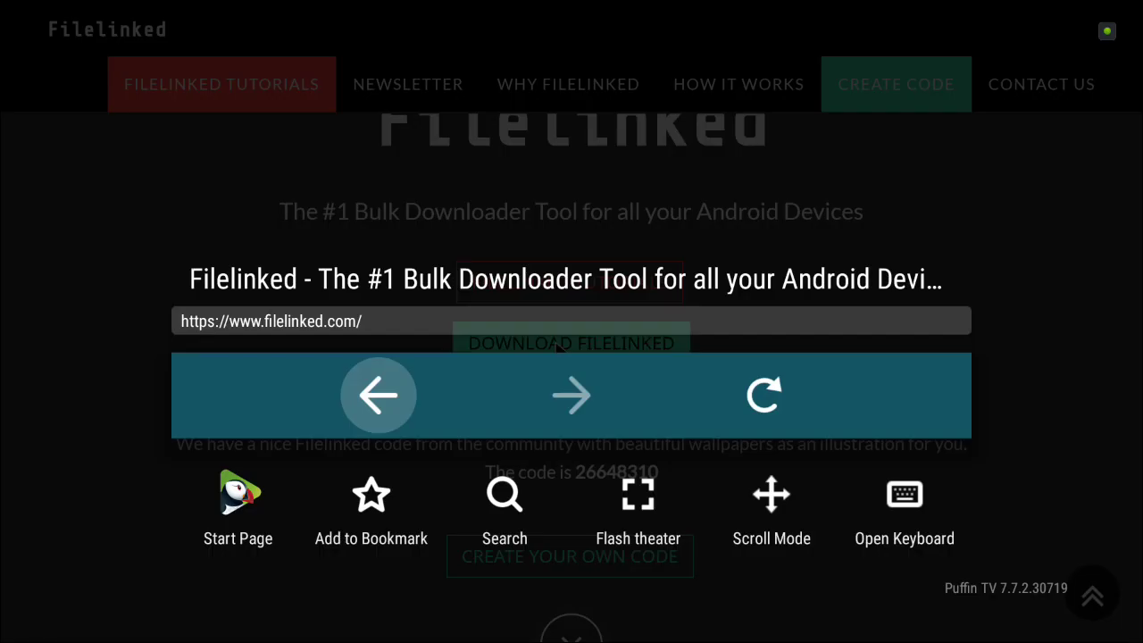
{"action": "key", "text": "Down"}
{"action": "key", "text": "Left"}
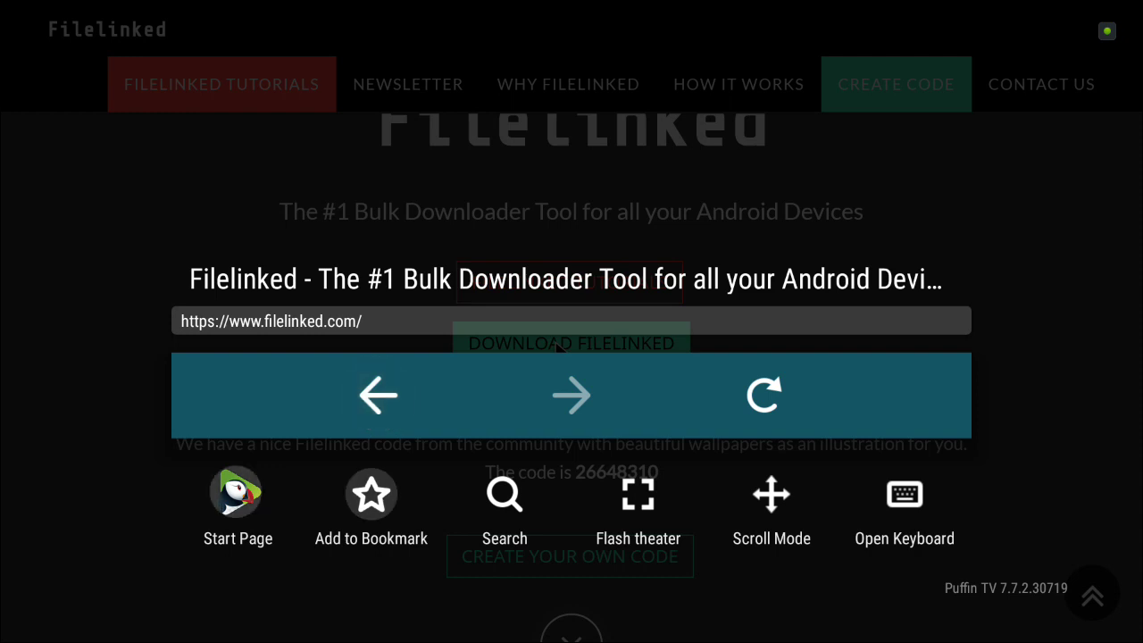
{"action": "key", "text": "Right"}
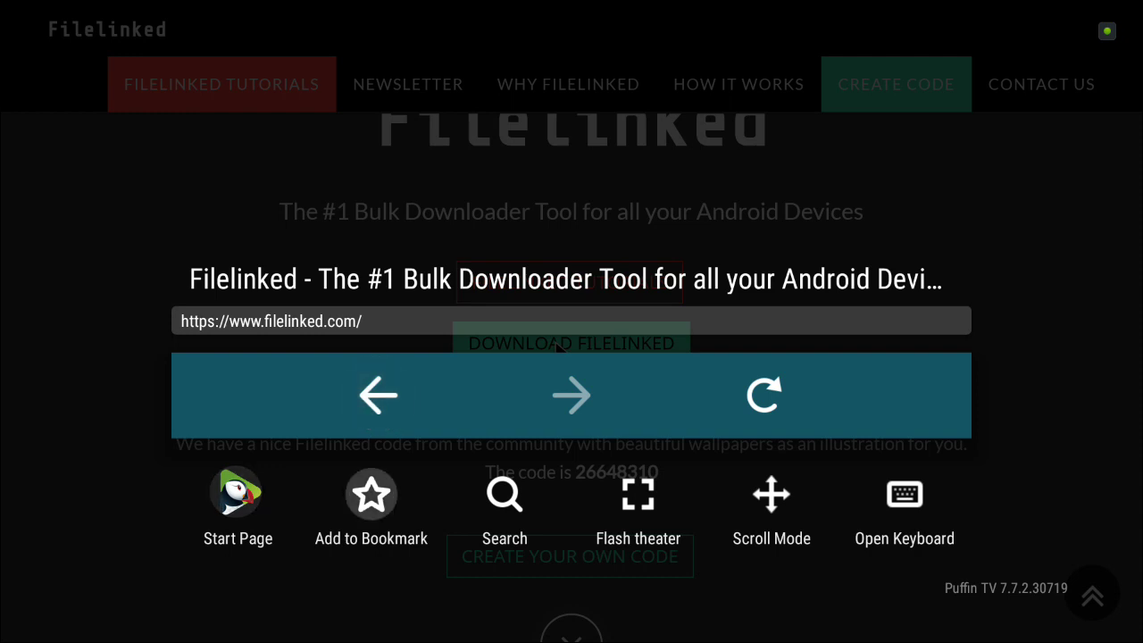
{"action": "key", "text": "Left"}
{"action": "key", "text": "Right"}
{"action": "key", "text": "Left"}
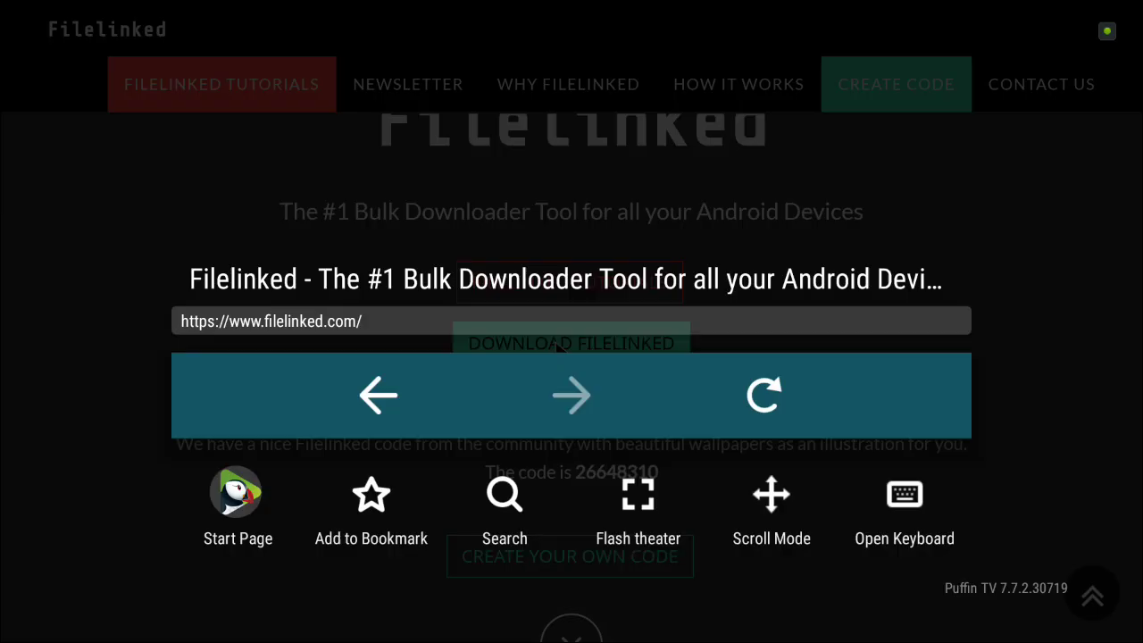
{"action": "key", "text": "Return"}
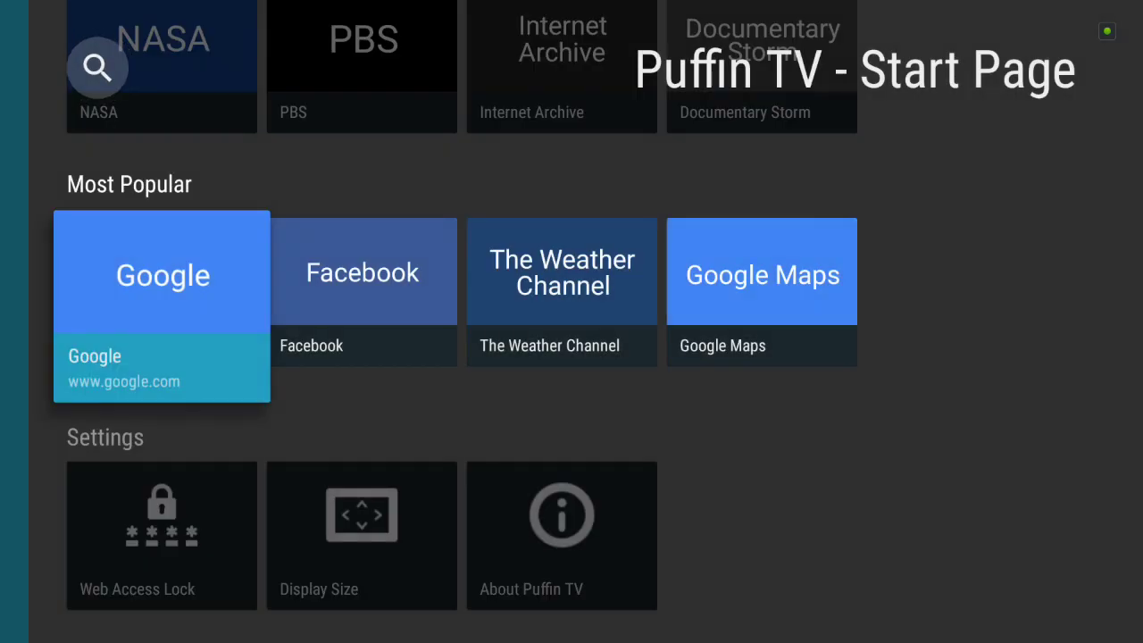
Step: Open the Google tile from the Most Popular category in the sidebar
{"action": "key", "text": "Left"}
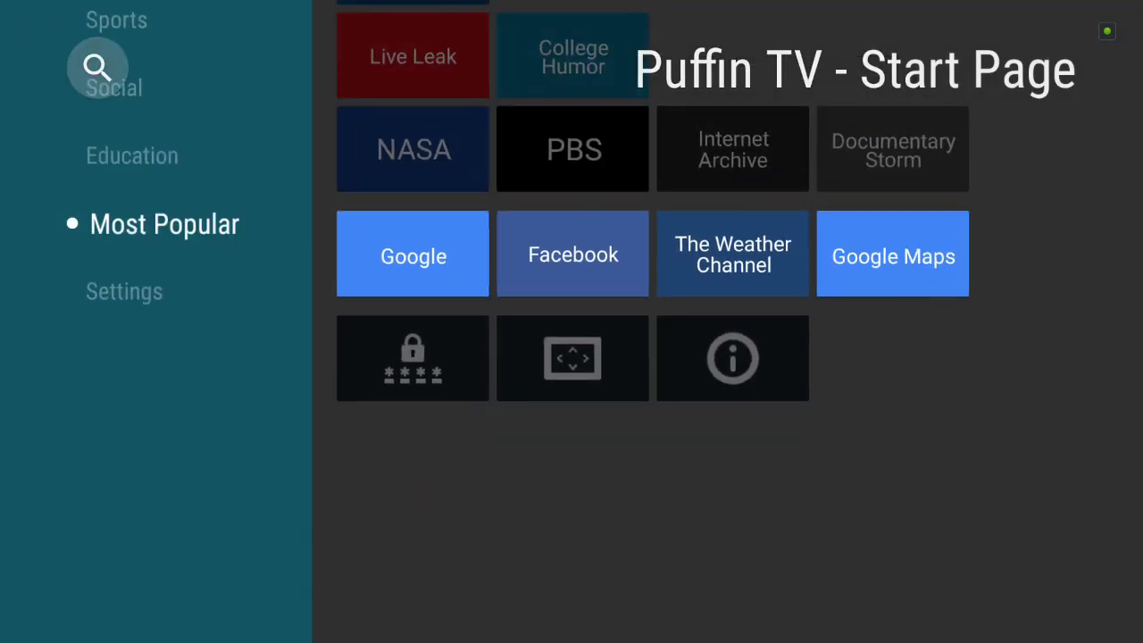
{"action": "key", "text": "Up"}
{"action": "key", "text": "Up"}
{"action": "key", "text": "Up"}
{"action": "key", "text": "Up"}
{"action": "key", "text": "Up"}
{"action": "key", "text": "Up"}
{"action": "key", "text": "Up"}
{"action": "key", "text": "Up"}
{"action": "key", "text": "Up"}
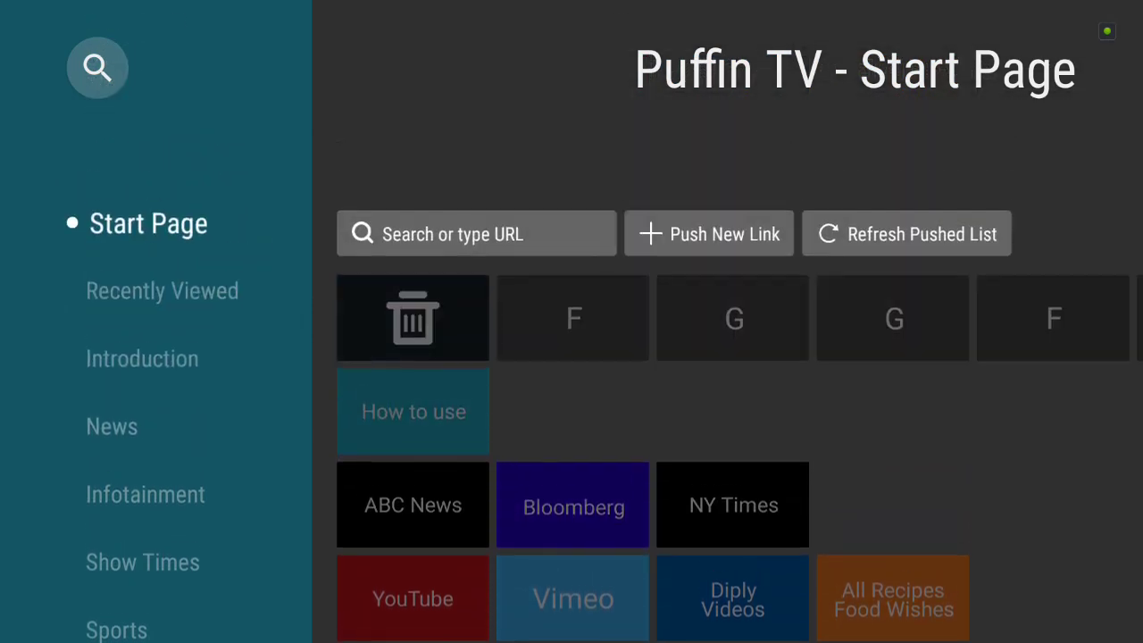
{"action": "key", "text": "Down"}
{"action": "key", "text": "Down"}
{"action": "key", "text": "Down"}
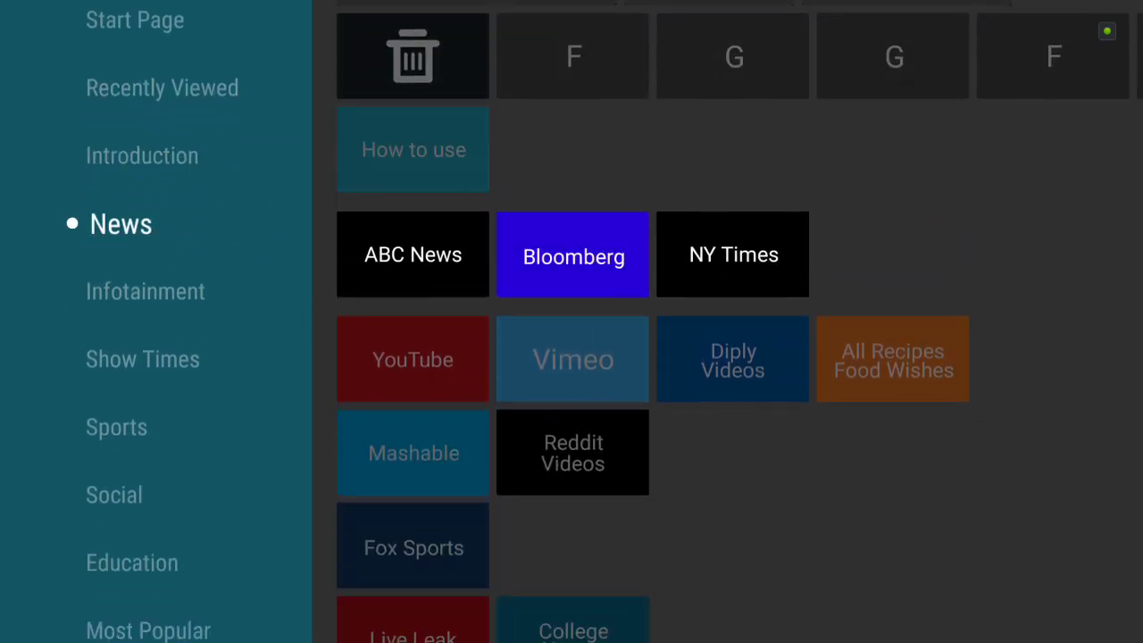
{"action": "key", "text": "Up"}
{"action": "key", "text": "Up"}
{"action": "key", "text": "Down"}
{"action": "key", "text": "Down"}
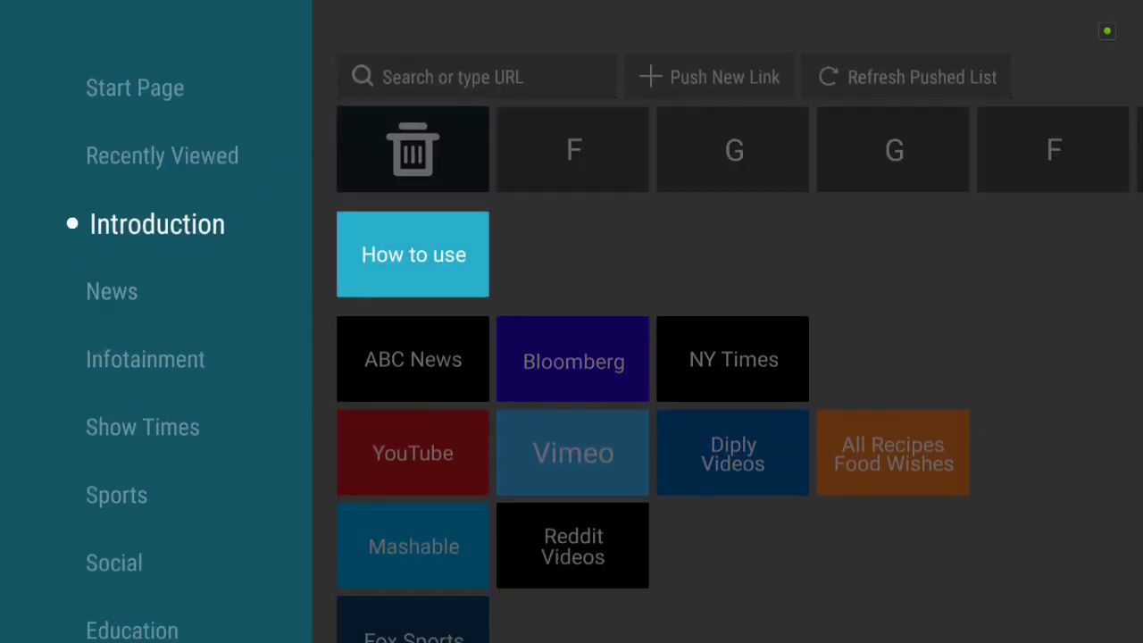
{"action": "key", "text": "Up"}
{"action": "key", "text": "Up"}
{"action": "key", "text": "Down"}
{"action": "key", "text": "Down"}
{"action": "key", "text": "Down"}
{"action": "key", "text": "Down"}
{"action": "key", "text": "Down"}
{"action": "key", "text": "Down"}
{"action": "key", "text": "Down"}
{"action": "key", "text": "Down"}
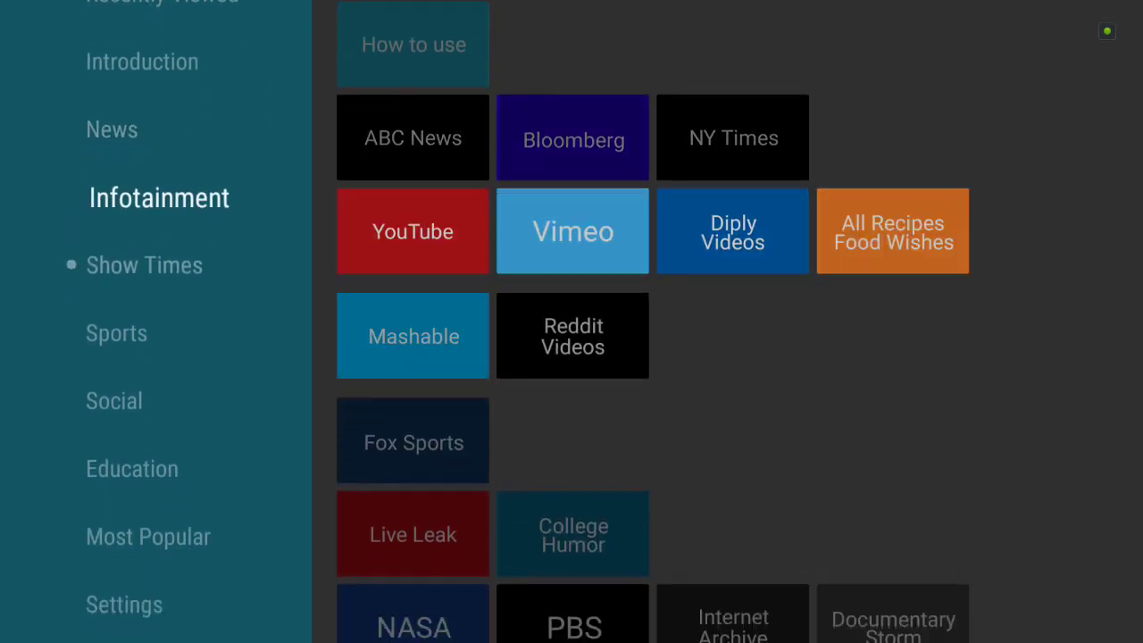
{"action": "key", "text": "Right"}
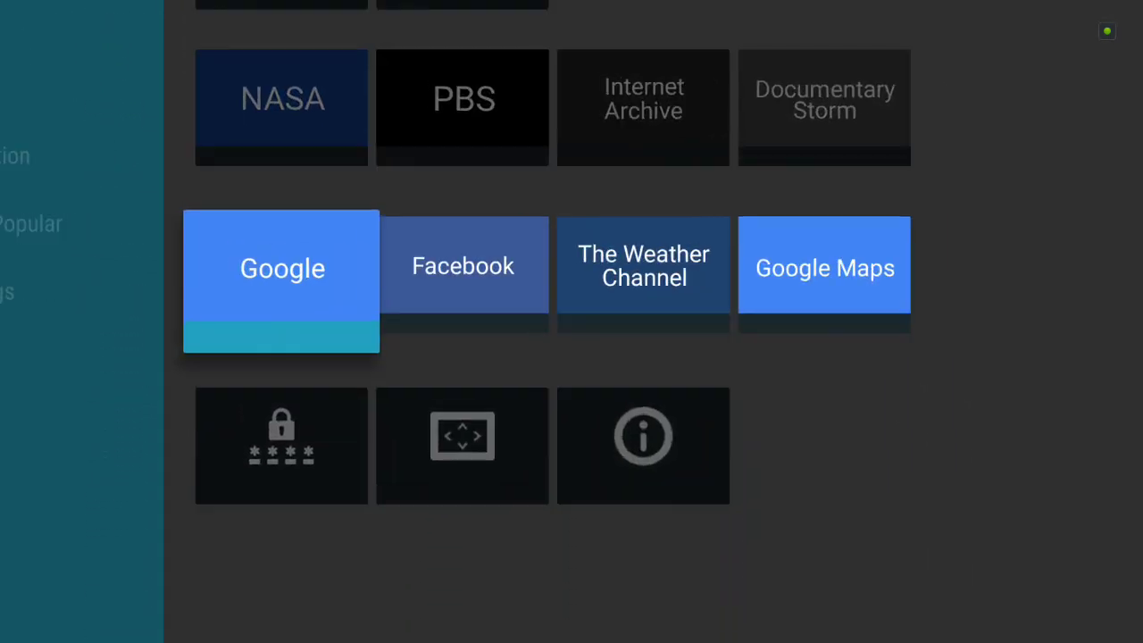
{"action": "key", "text": "Left"}
{"action": "key", "text": "Right"}
{"action": "key", "text": "Return"}
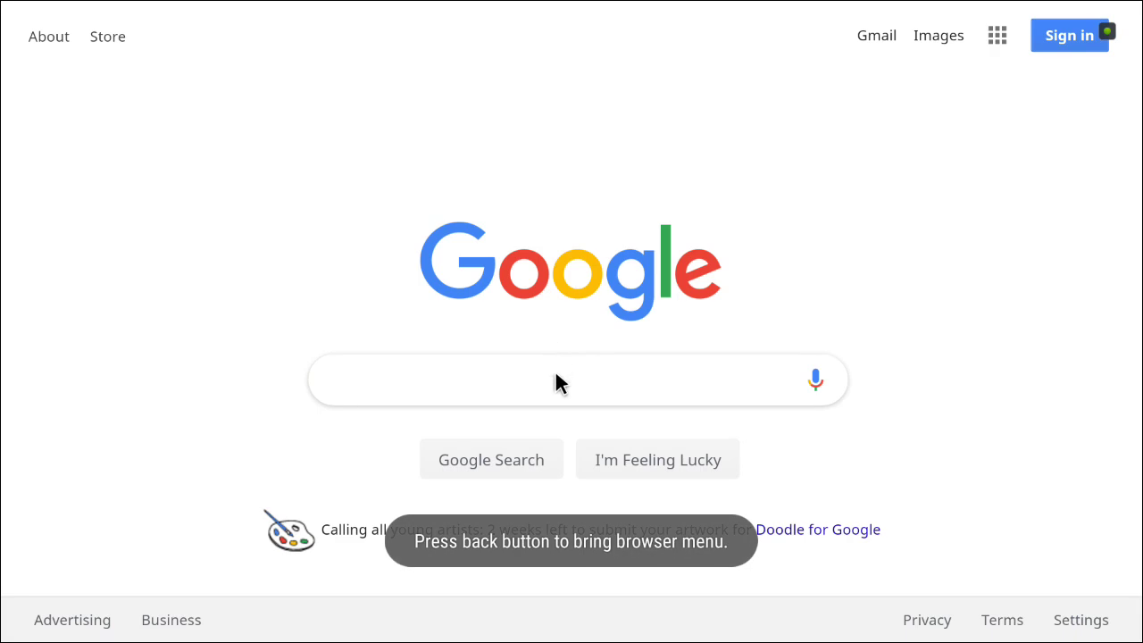
Step: Search Google again by typing 'file' and picking the 'filelinked' suggestion to reach the site
{"action": "left_click", "coordinate": [555, 381]}
{"action": "key", "text": "Left"}
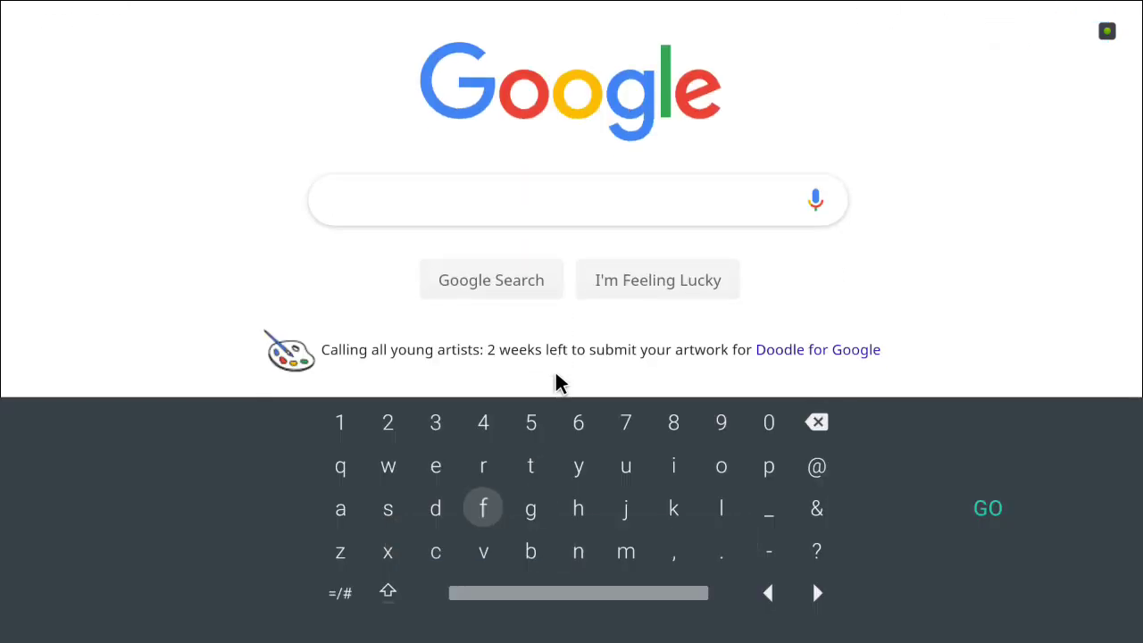
{"action": "key", "text": "Return"}
{"action": "key", "text": "Right"}
{"action": "key", "text": "Right"}
{"action": "key", "text": "Right"}
{"action": "key", "text": "Right"}
{"action": "key", "text": "Up"}
{"action": "key", "text": "Return"}
{"action": "key", "text": "Right"}
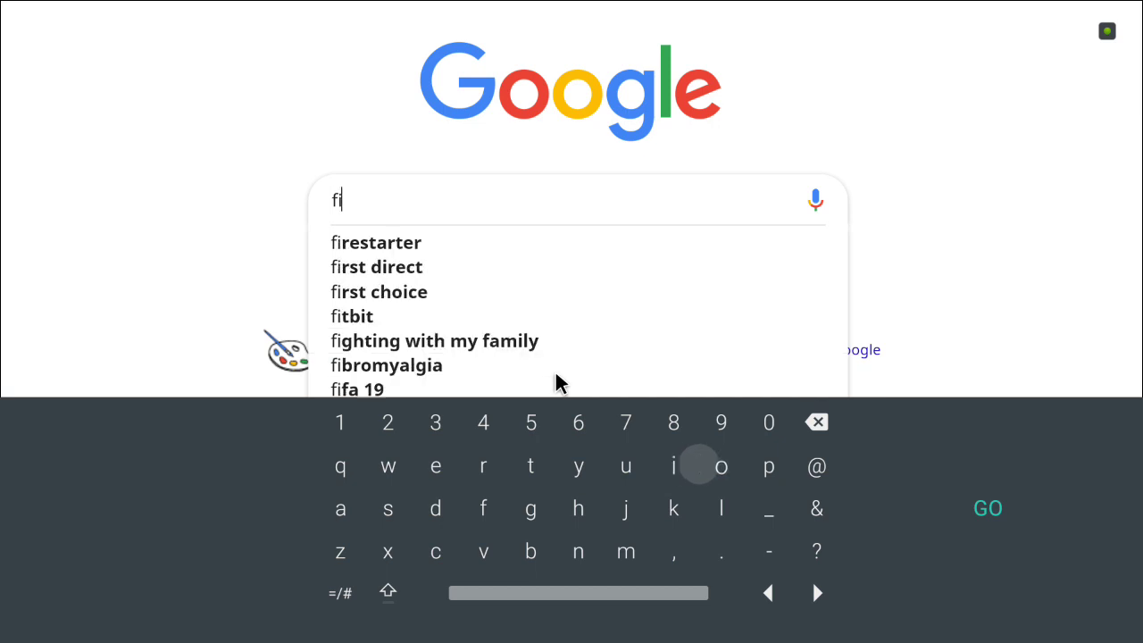
{"action": "key", "text": "Down"}
{"action": "key", "text": "Return"}
{"action": "key", "text": "Left"}
{"action": "key", "text": "Left"}
{"action": "key", "text": "Left"}
{"action": "key", "text": "Left"}
{"action": "key", "text": "Left"}
{"action": "key", "text": "Left"}
{"action": "key", "text": "Left"}
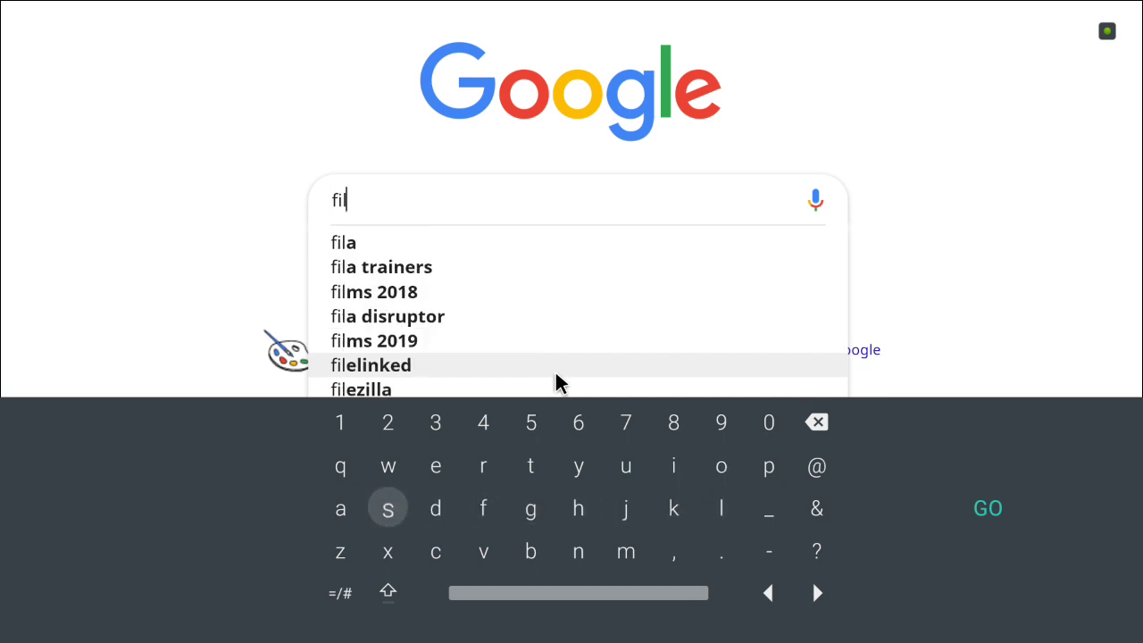
{"action": "key", "text": "Up"}
{"action": "key", "text": "Right"}
{"action": "key", "text": "Return"}
{"action": "key", "text": "Right"}
{"action": "key", "text": "Right"}
{"action": "key", "text": "Right"}
{"action": "key", "text": "Up"}
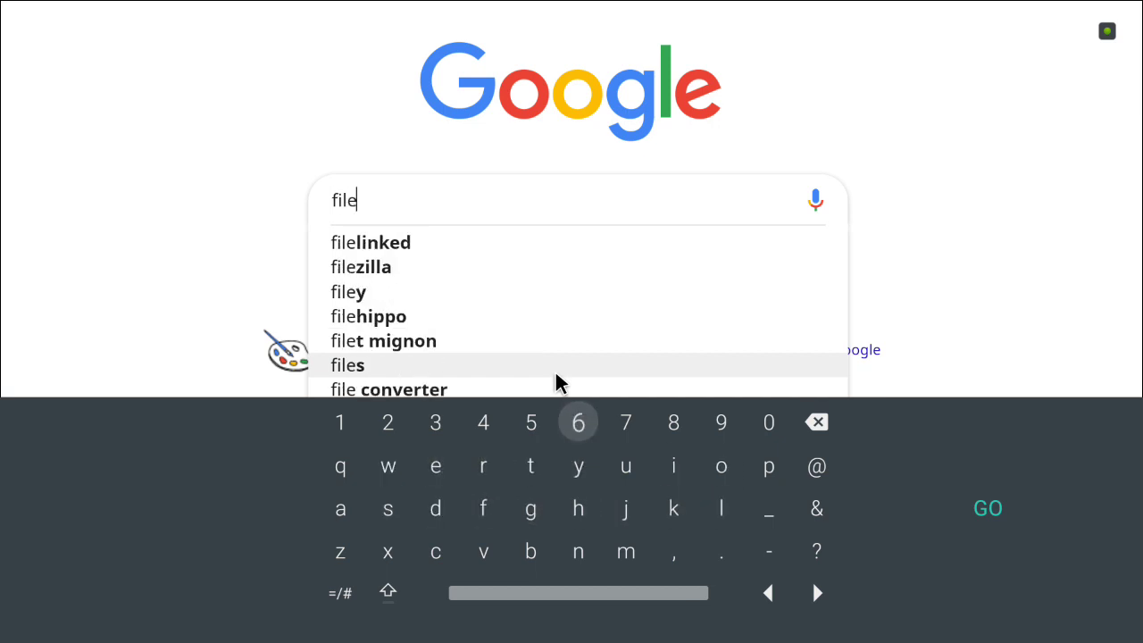
{"action": "key", "text": "Escape"}
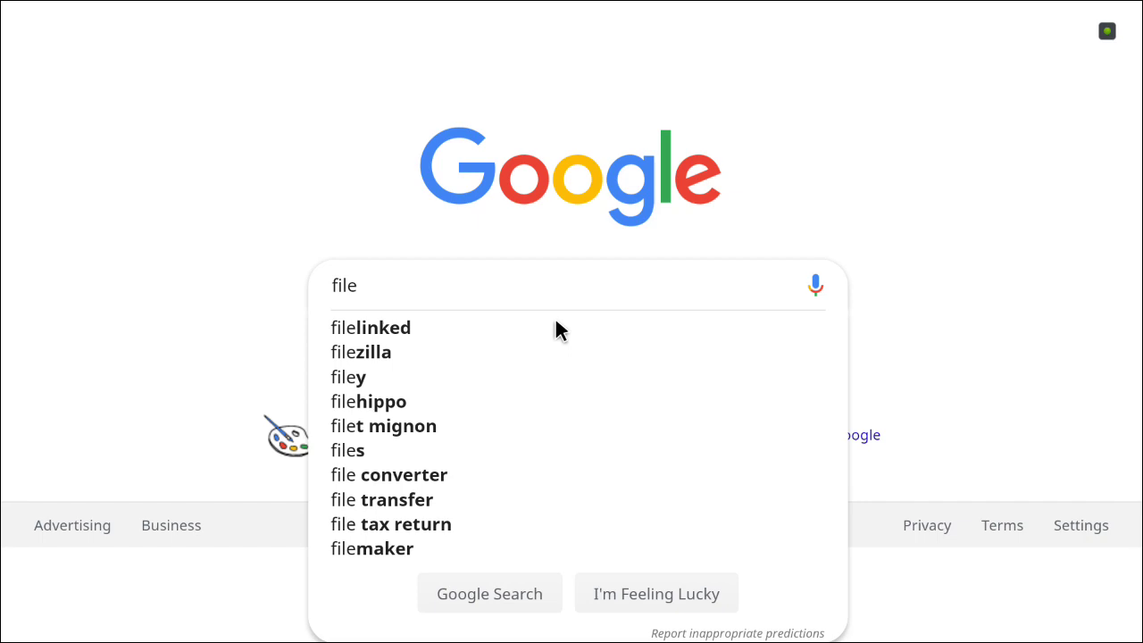
{"action": "left_click", "coordinate": [556, 329]}
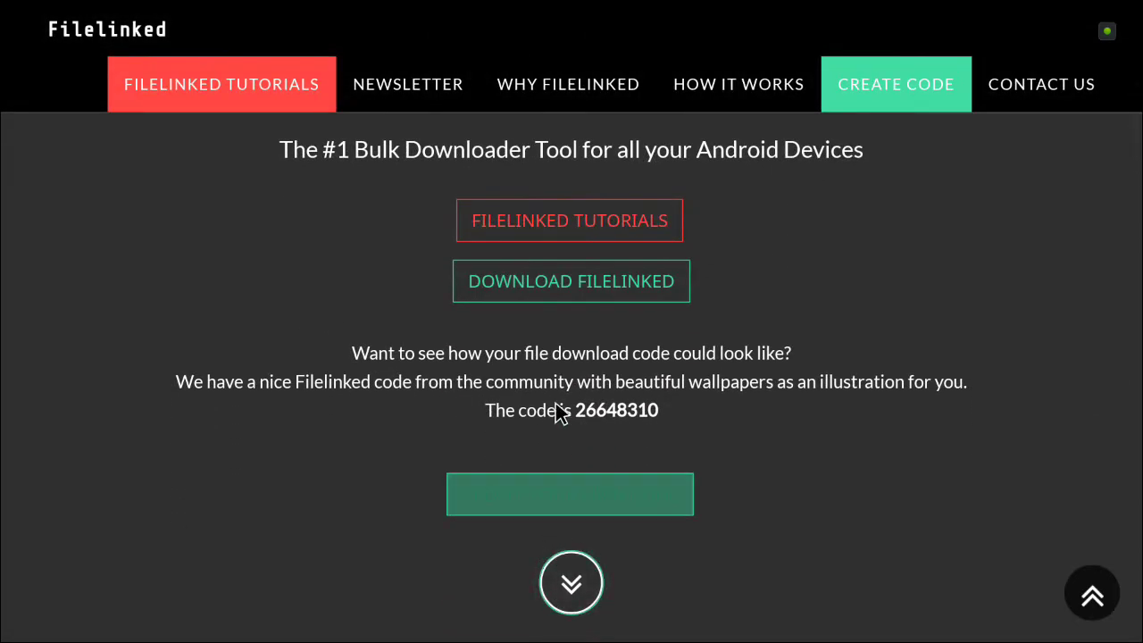
Step: Start the Filelinked download and go back to Puffin TV's Start Page
{"action": "left_click", "coordinate": [555, 295]}
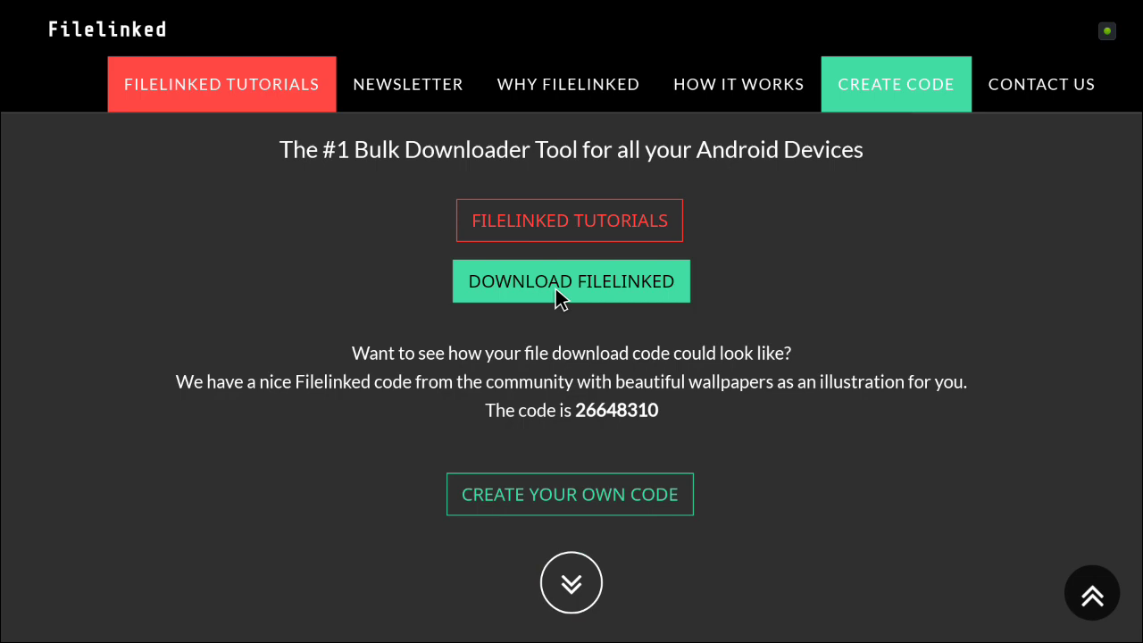
{"action": "key", "text": "Menu"}
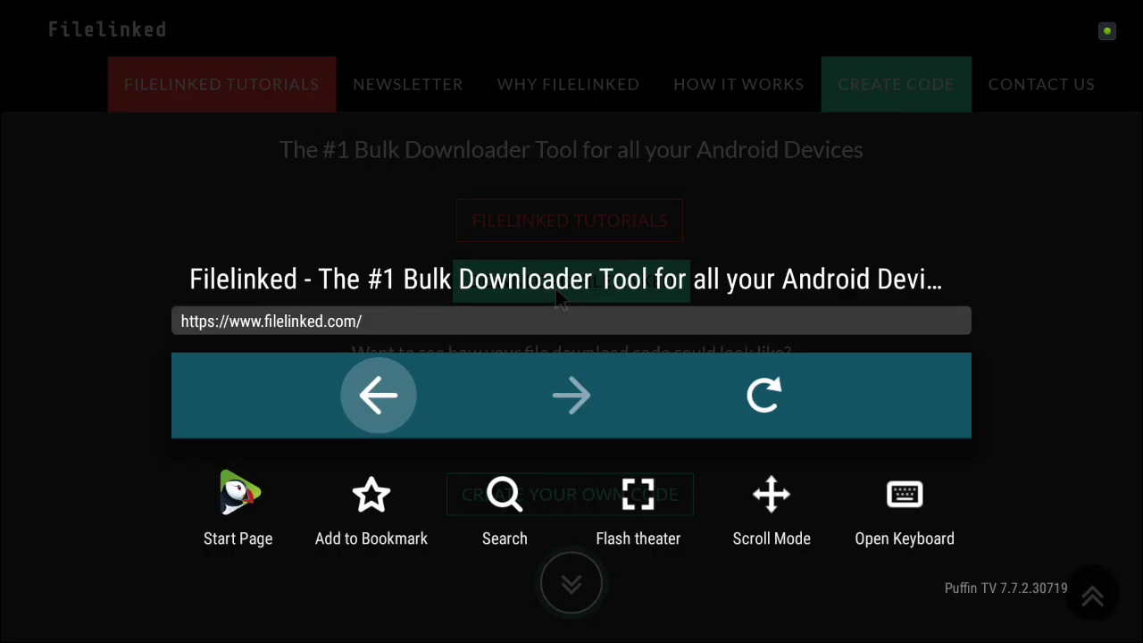
{"action": "key", "text": "Down"}
{"action": "key", "text": "Left"}
{"action": "key", "text": "Return"}
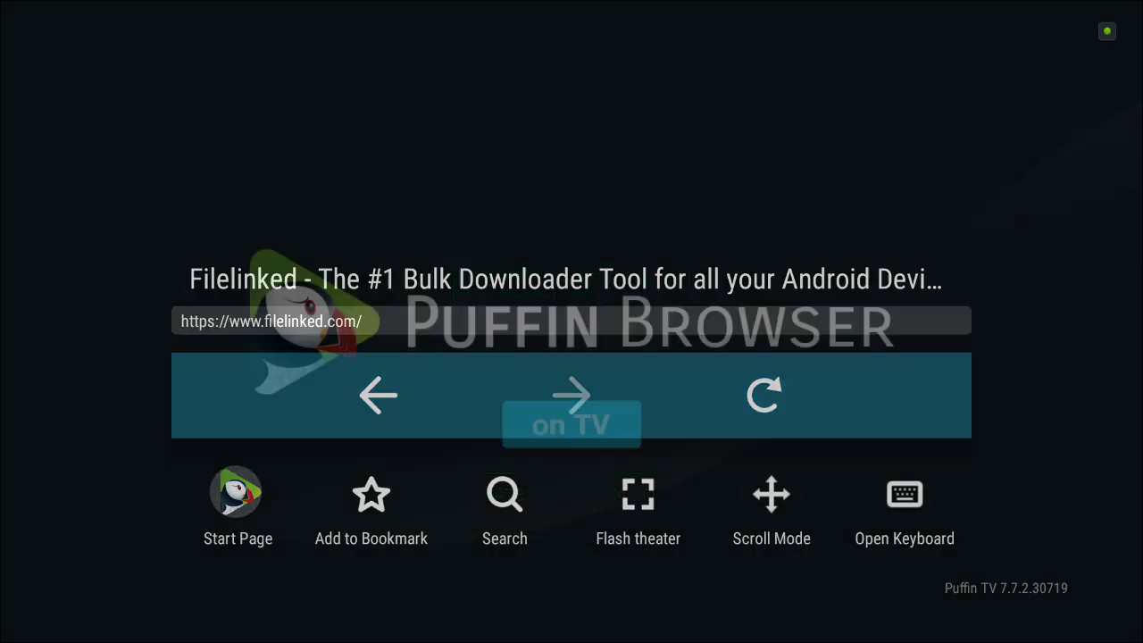
Step: Move up the Start Page sidebar to the Downloads category holding the apk
{"action": "key", "text": "Left"}
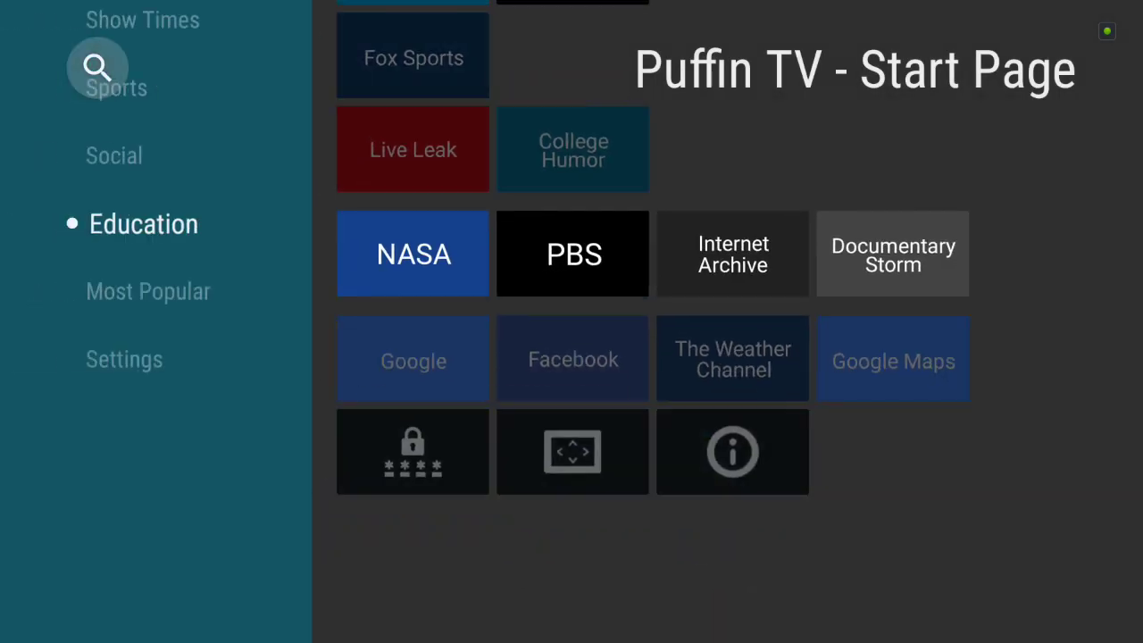
{"action": "key", "text": "Up"}
{"action": "key", "text": "Up"}
{"action": "key", "text": "Up"}
{"action": "key", "text": "Up"}
{"action": "key", "text": "Up"}
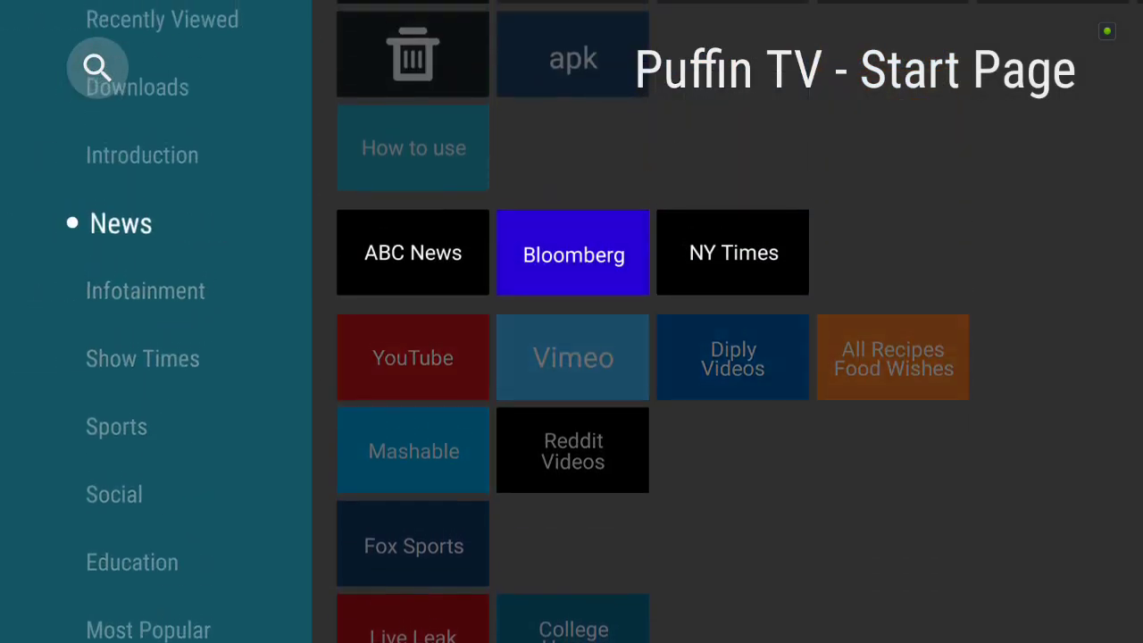
{"action": "key", "text": "Up"}
{"action": "key", "text": "Up"}
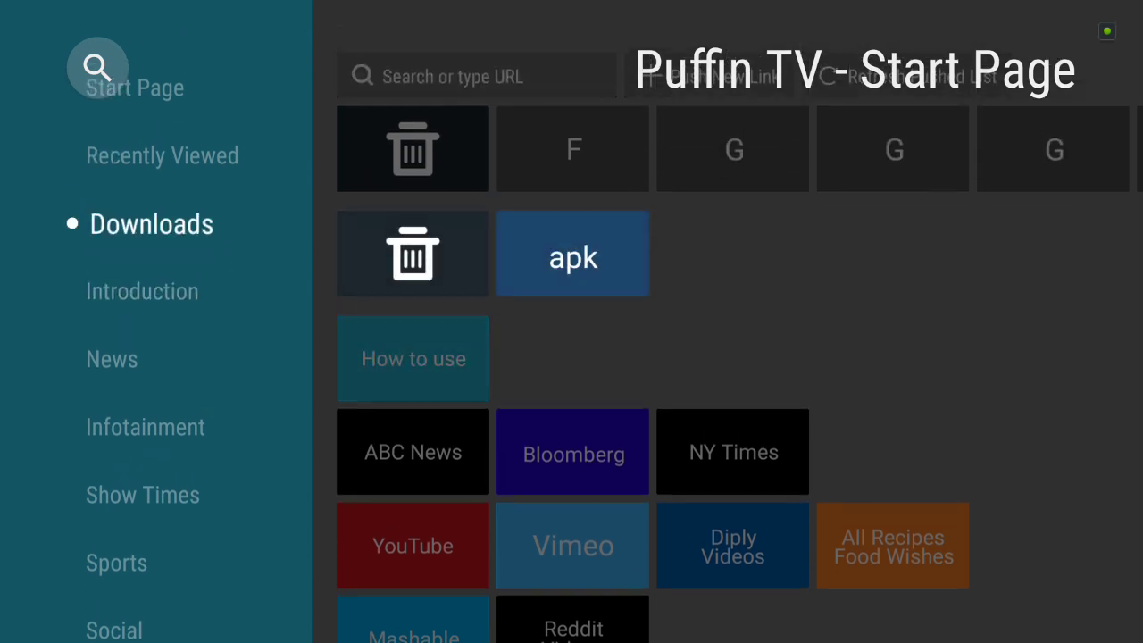
{"action": "key", "text": "Right"}
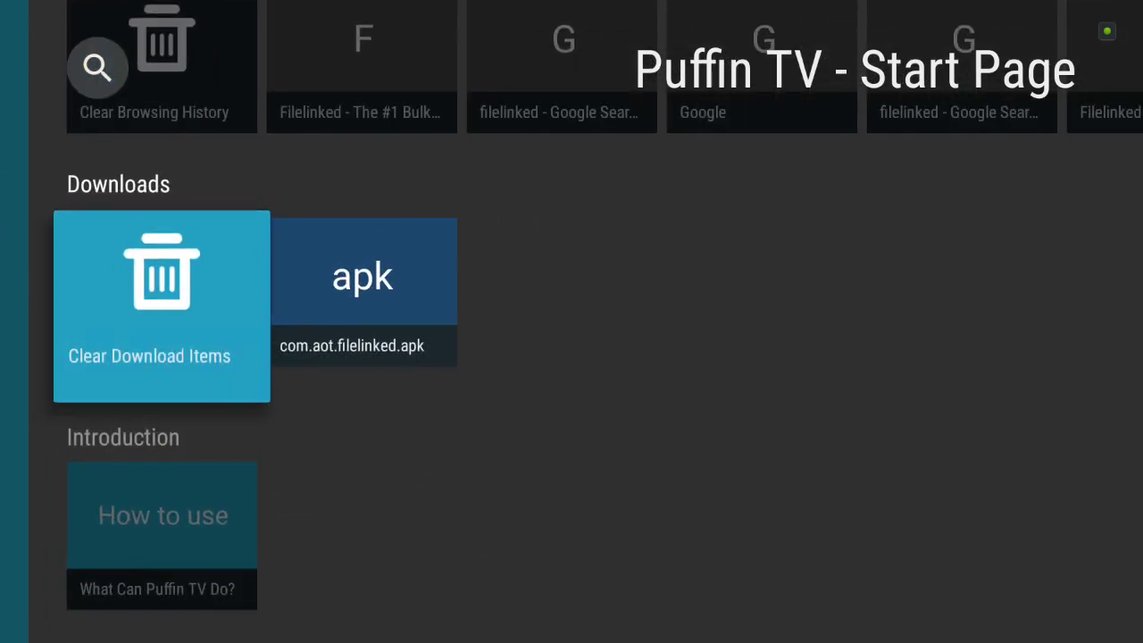
{"action": "key", "text": "Right"}
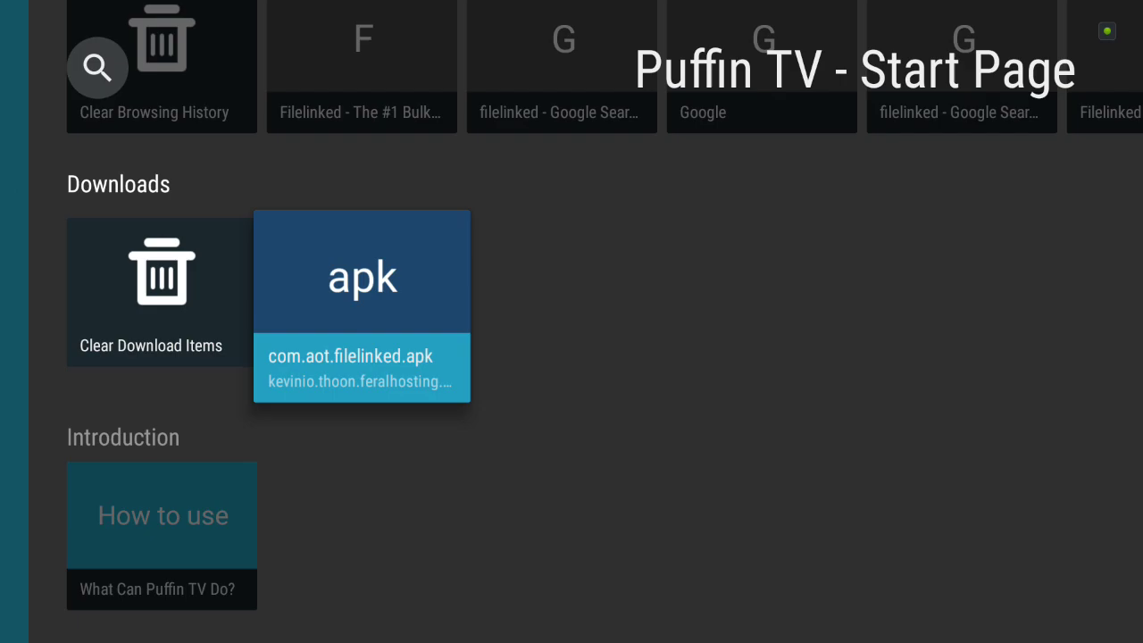
{"action": "key", "text": "Return"}
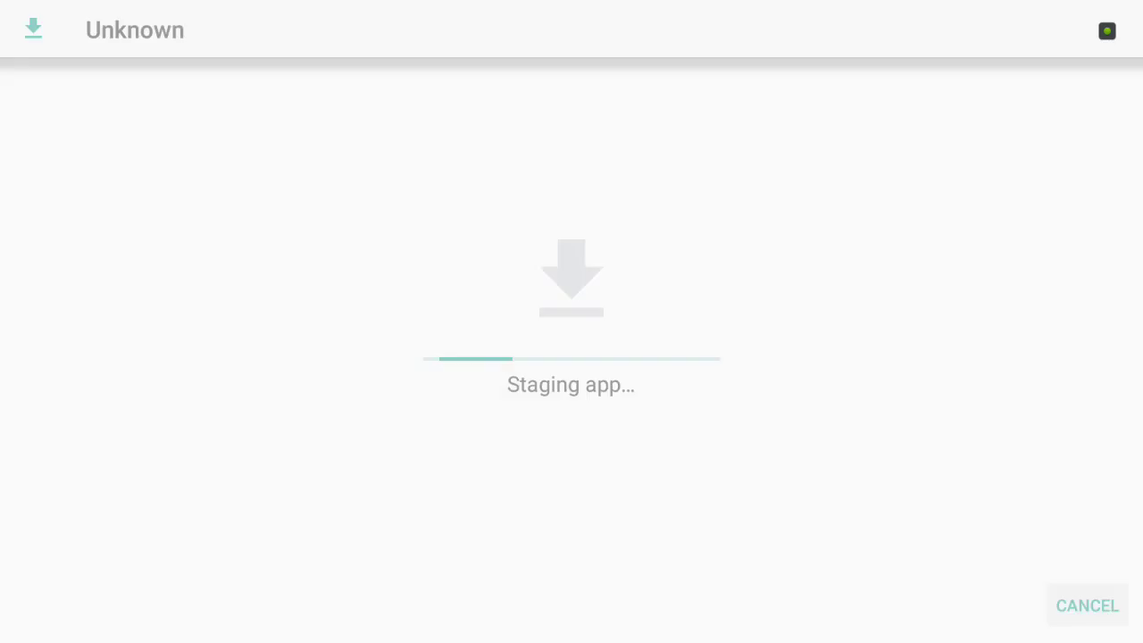
{"action": "key", "text": "Down"}
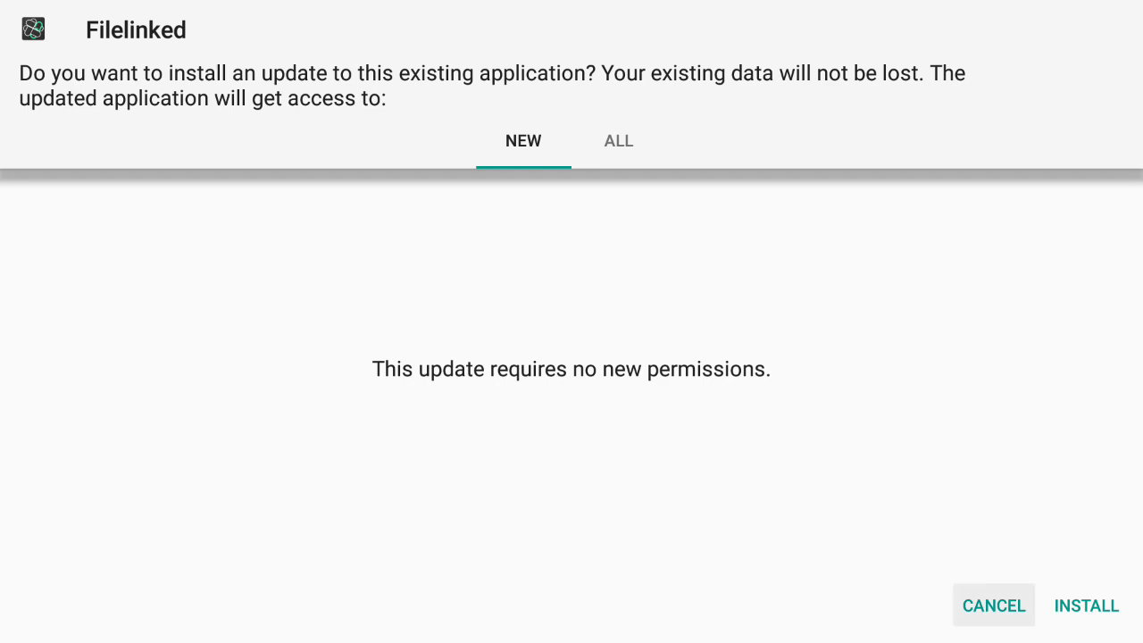
{"action": "key", "text": "Right"}
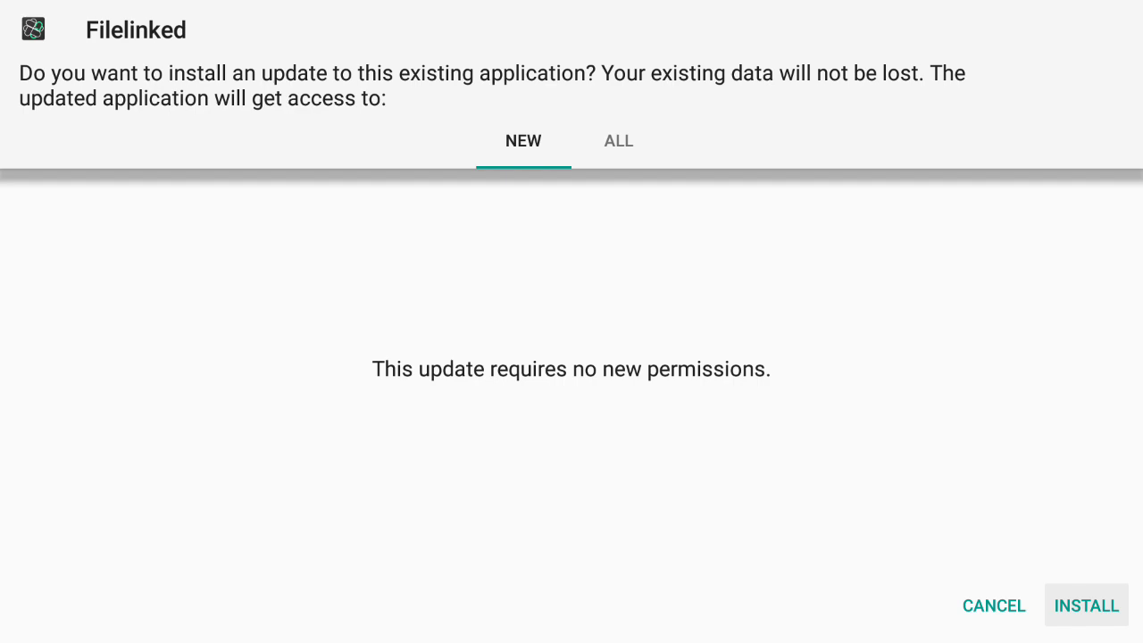
{"action": "key", "text": "Escape"}
{"action": "key", "text": "Left"}
{"action": "key", "text": "Right"}
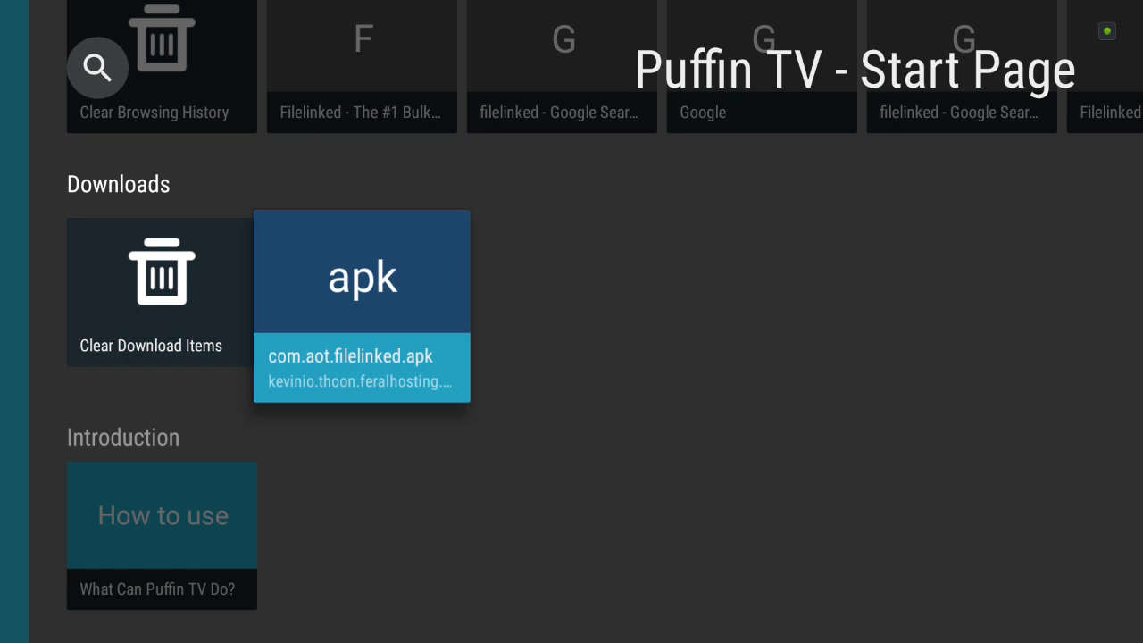
Step: Exit Puffin TV and Google Play and return to the Android TV home screen
{"action": "key", "text": "Escape"}
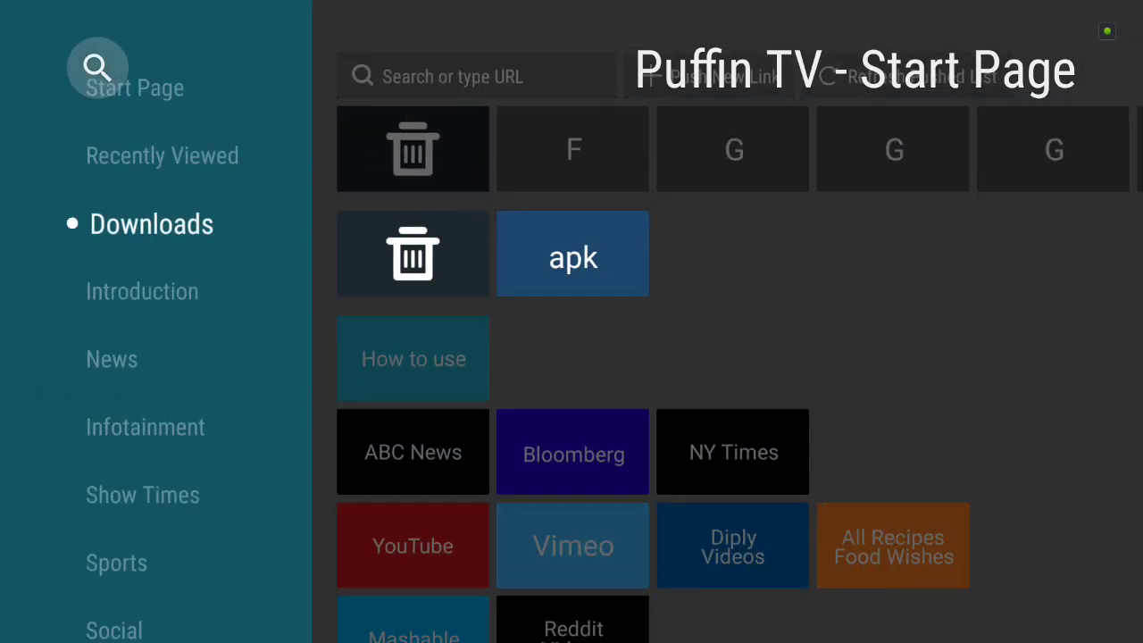
{"action": "key", "text": "Escape"}
{"action": "key", "text": "Escape"}
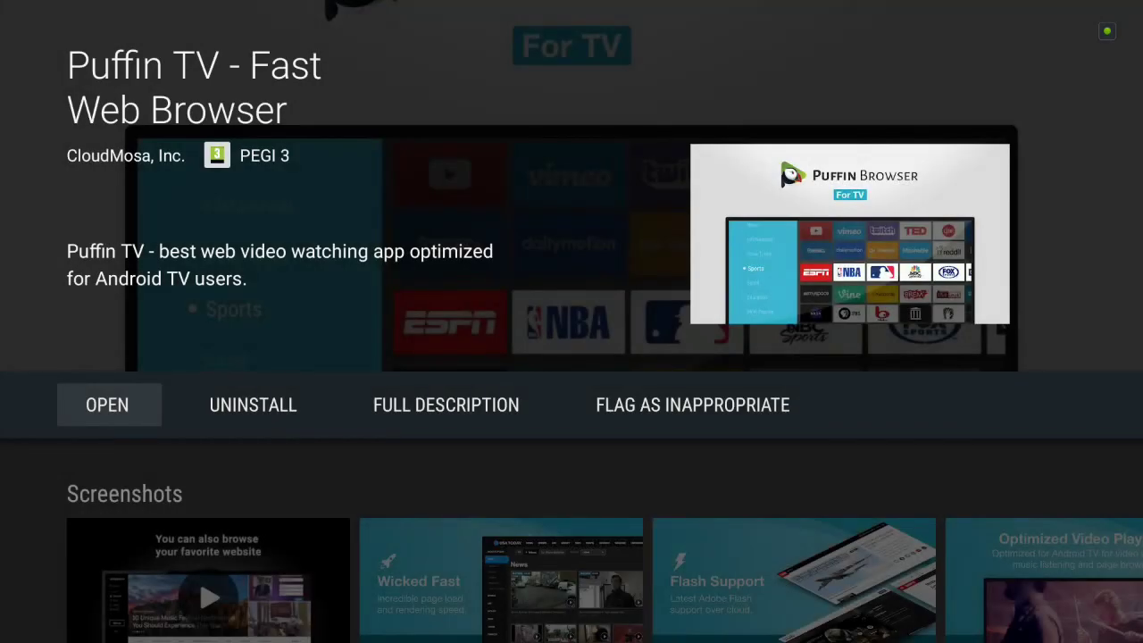
{"action": "key", "text": "Escape"}
{"action": "key", "text": "Escape"}
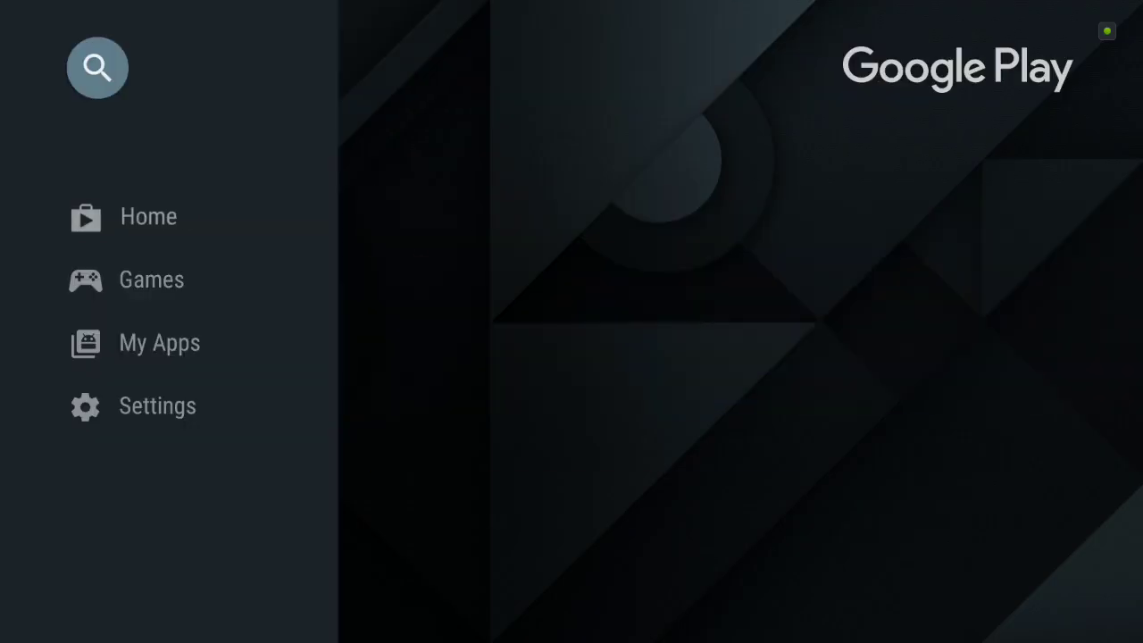
{"action": "key", "text": "Escape"}
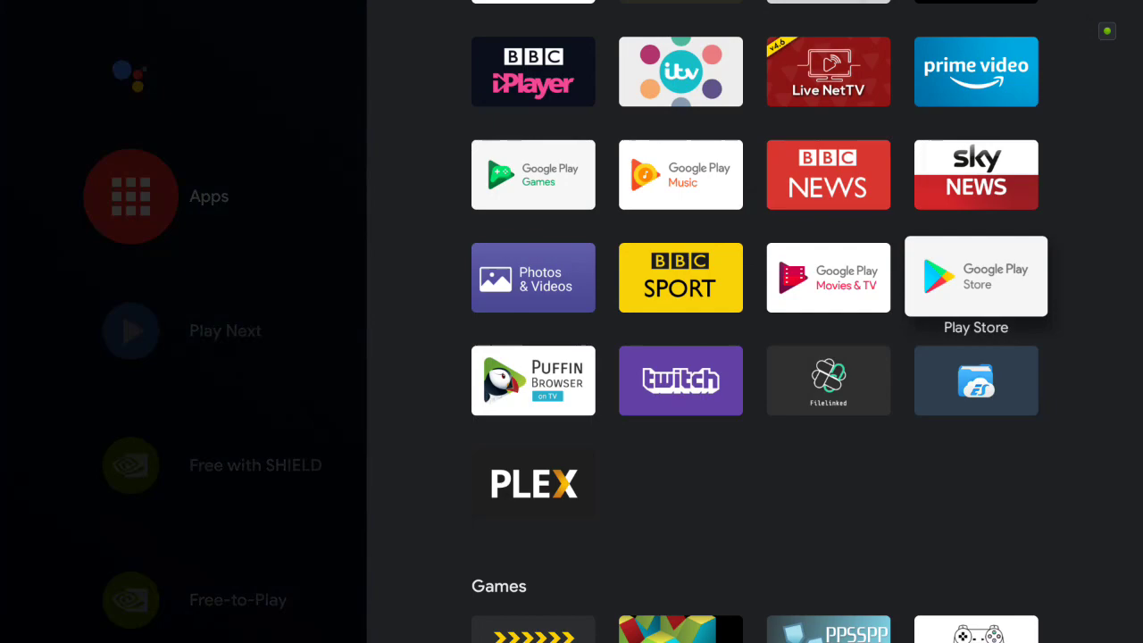
{"action": "key", "text": "Escape"}
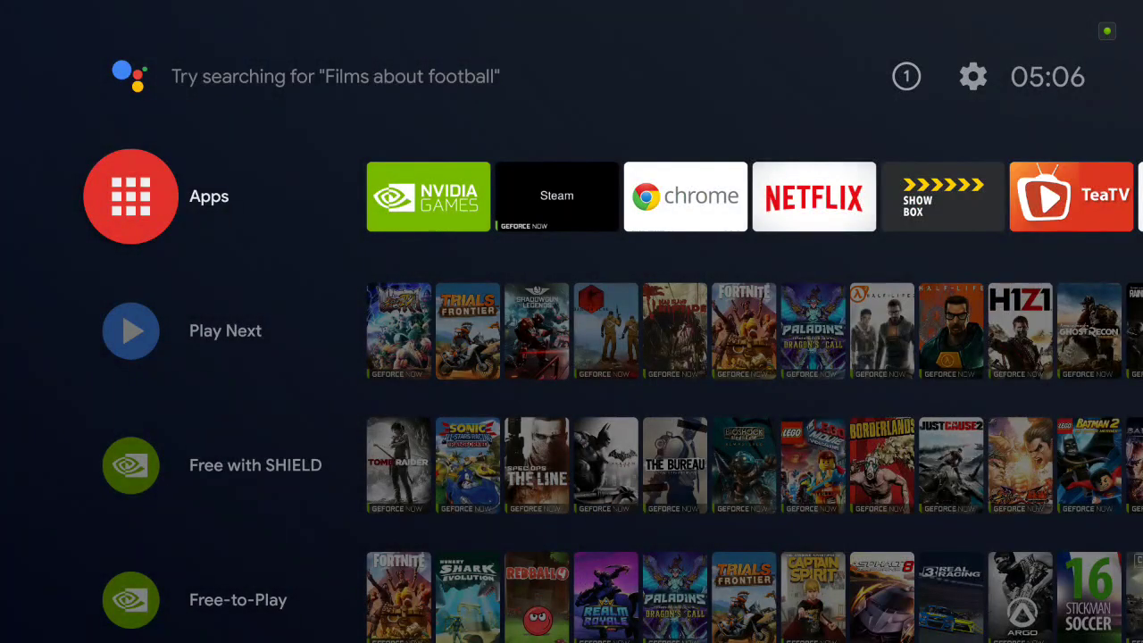
{"action": "key", "text": "Right"}
{"action": "key", "text": "Right"}
{"action": "key", "text": "Right"}
{"action": "key", "text": "Right"}
{"action": "key", "text": "Right"}
{"action": "key", "text": "Right"}
{"action": "key", "text": "Right"}
{"action": "key", "text": "Right"}
{"action": "key", "text": "Right"}
{"action": "key", "text": "Right"}
{"action": "key", "text": "Right"}
{"action": "key", "text": "Right"}
{"action": "key", "text": "Right"}
{"action": "key", "text": "Right"}
{"action": "key", "text": "Right"}
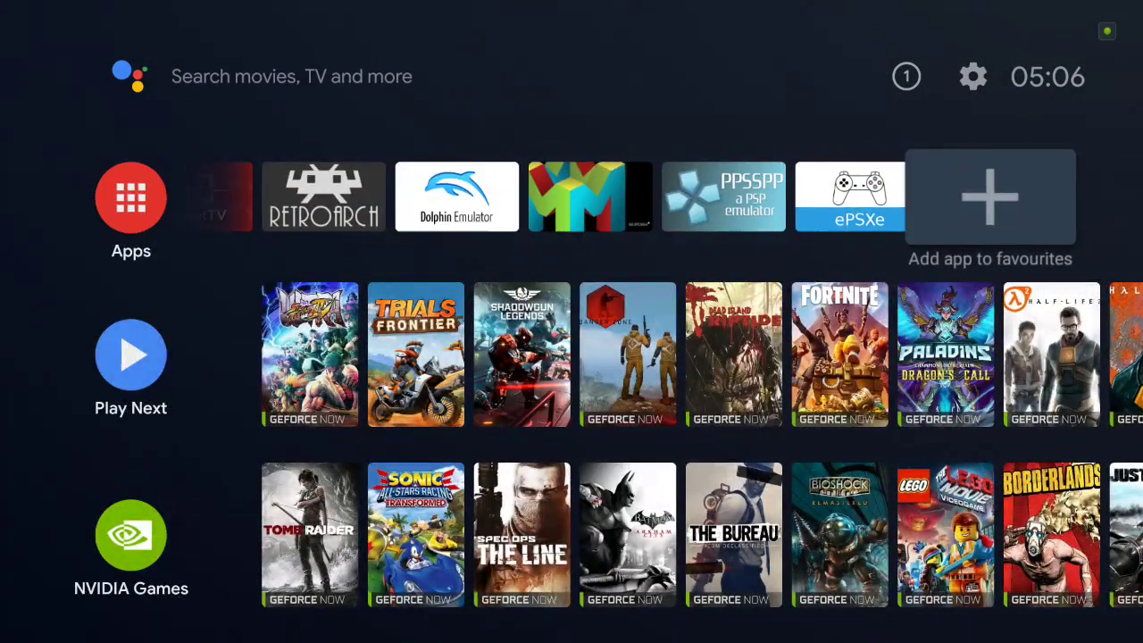
Step: Add Filelinked to the home screen favourites row after ePSXe
{"action": "key", "text": "Return"}
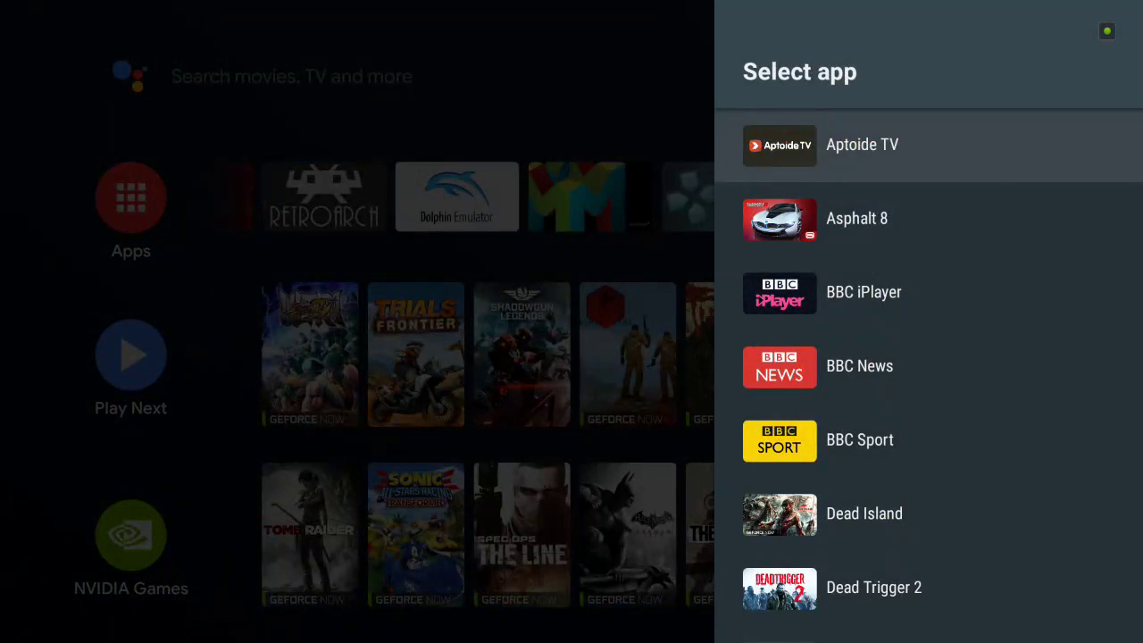
{"action": "key", "text": "Down"}
{"action": "key", "text": "Down"}
{"action": "key", "text": "Down"}
{"action": "key", "text": "Down"}
{"action": "key", "text": "Down"}
{"action": "key", "text": "Down"}
{"action": "key", "text": "Down"}
{"action": "key", "text": "Down"}
{"action": "key", "text": "Down"}
{"action": "key", "text": "Down"}
{"action": "key", "text": "Down"}
{"action": "key", "text": "Down"}
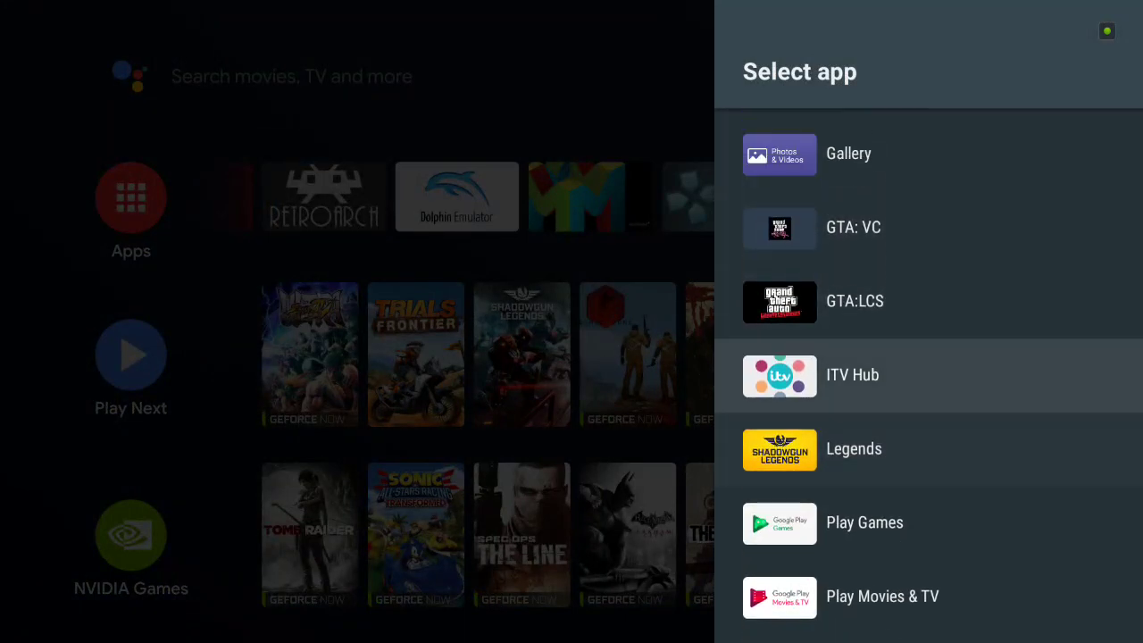
{"action": "key", "text": "Down"}
{"action": "key", "text": "Down"}
{"action": "key", "text": "Down"}
{"action": "key", "text": "Up"}
{"action": "key", "text": "Up"}
{"action": "key", "text": "Up"}
{"action": "key", "text": "Up"}
{"action": "key", "text": "Up"}
{"action": "key", "text": "Up"}
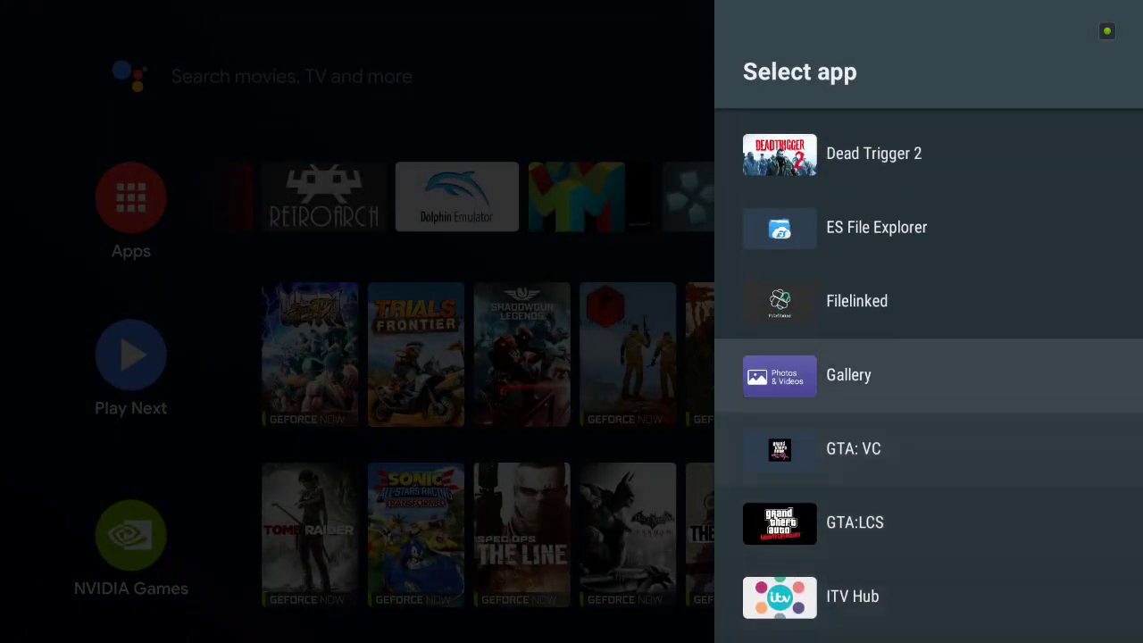
{"action": "key", "text": "Up"}
{"action": "key", "text": "Up"}
{"action": "key", "text": "Down"}
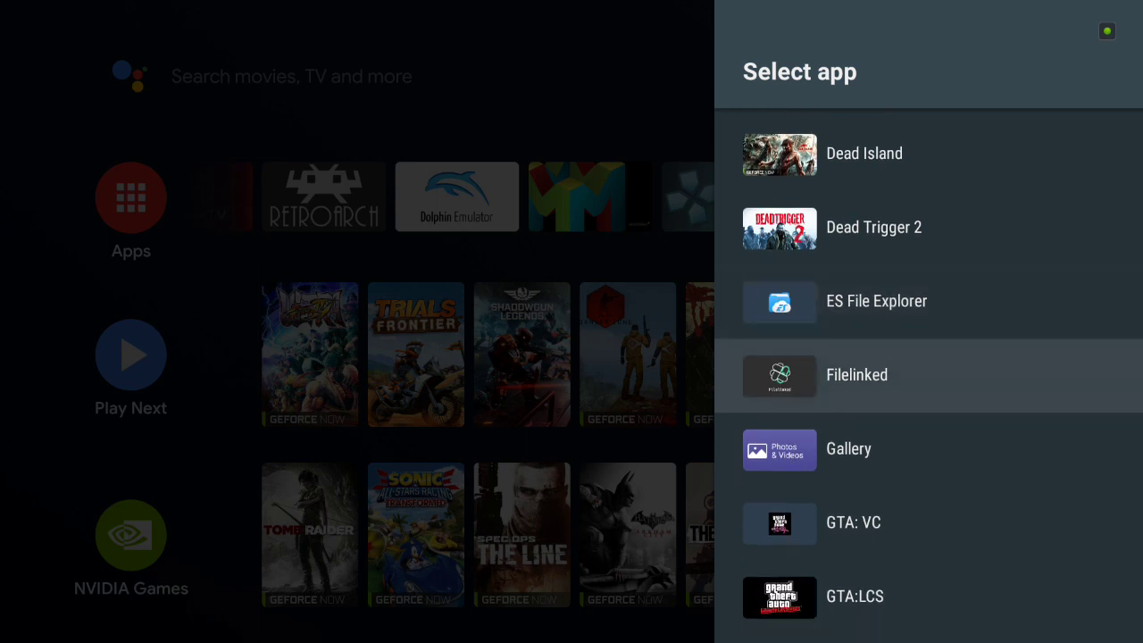
{"action": "key", "text": "Return"}
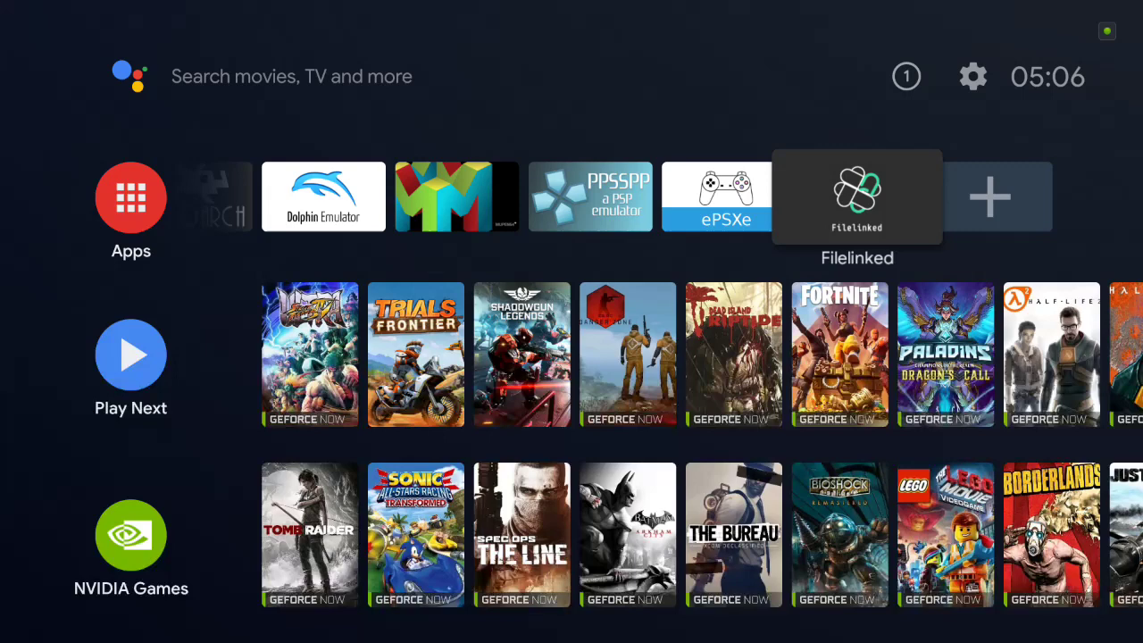
{"action": "key", "text": "Left"}
Step: Launch Filelinked and submit store code 62082038 to load its Tea Tv, Mobdro, Live Net Tv list
{"action": "key", "text": "Right"}
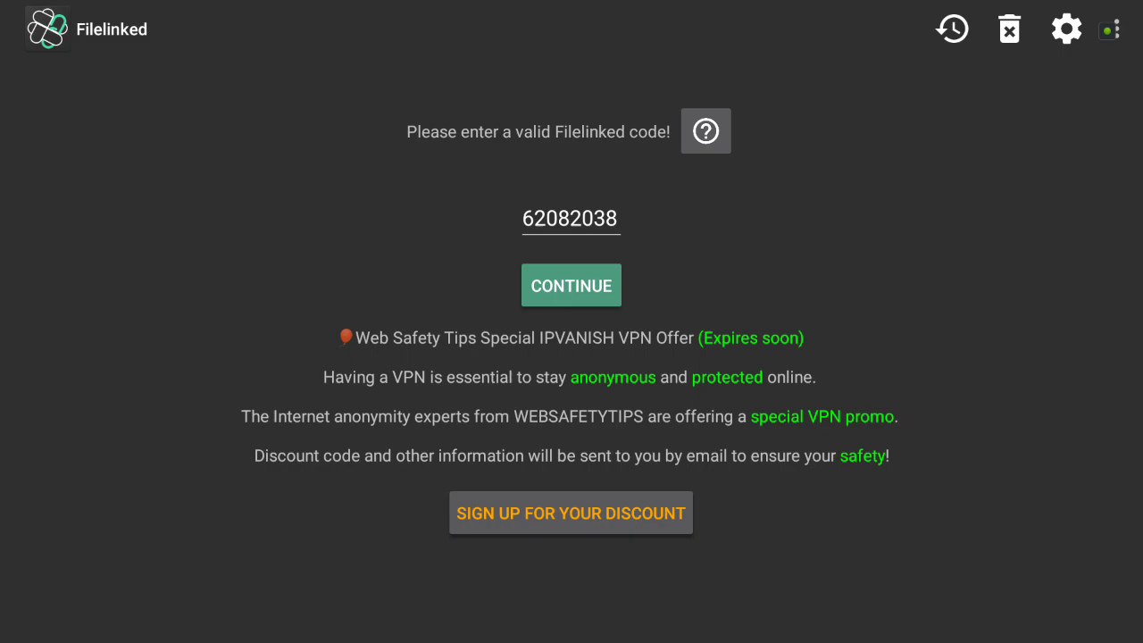
{"action": "key", "text": "Down"}
{"action": "key", "text": "Up"}
{"action": "key", "text": "Return"}
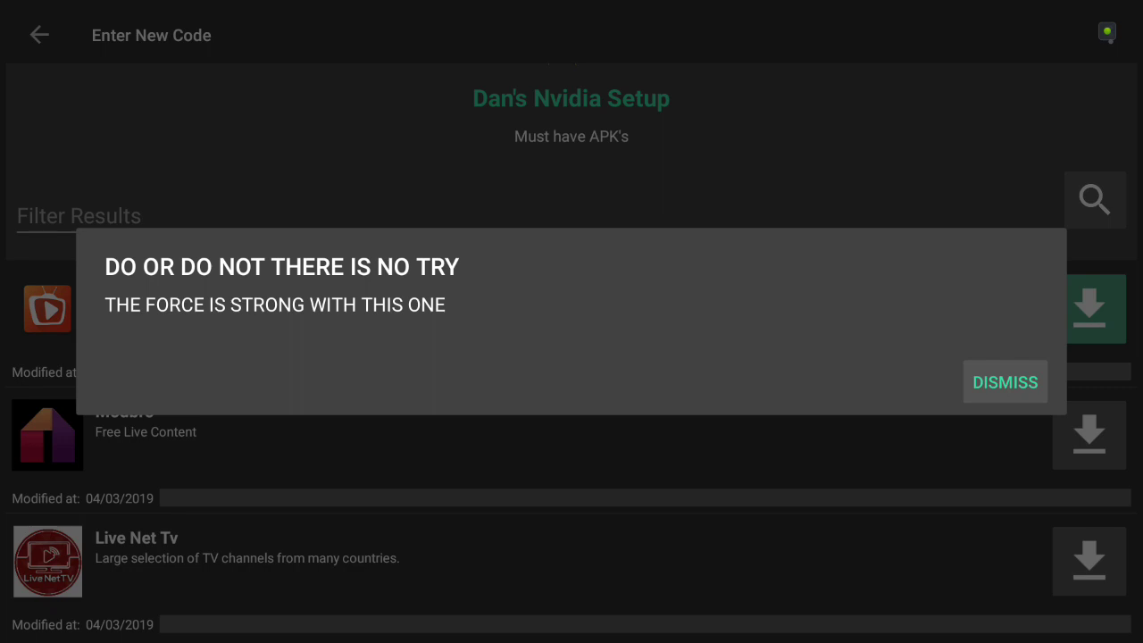
Step: Dismiss the welcome pop-up and start downloading Aptoide TV, Show Box, Dolphin Emulator and Mupen64-plus-ae
{"action": "key", "text": "Return"}
{"action": "key", "text": "Down"}
{"action": "key", "text": "Down"}
{"action": "key", "text": "Down"}
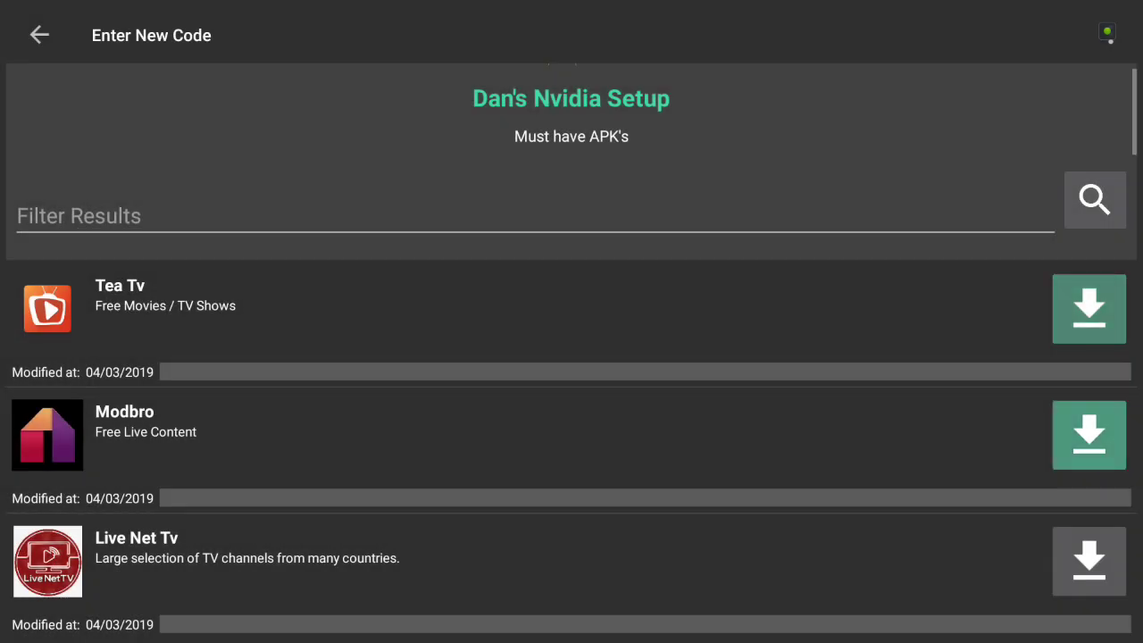
{"action": "key", "text": "Return"}
{"action": "key", "text": "Down"}
{"action": "key", "text": "Return"}
{"action": "key", "text": "Down"}
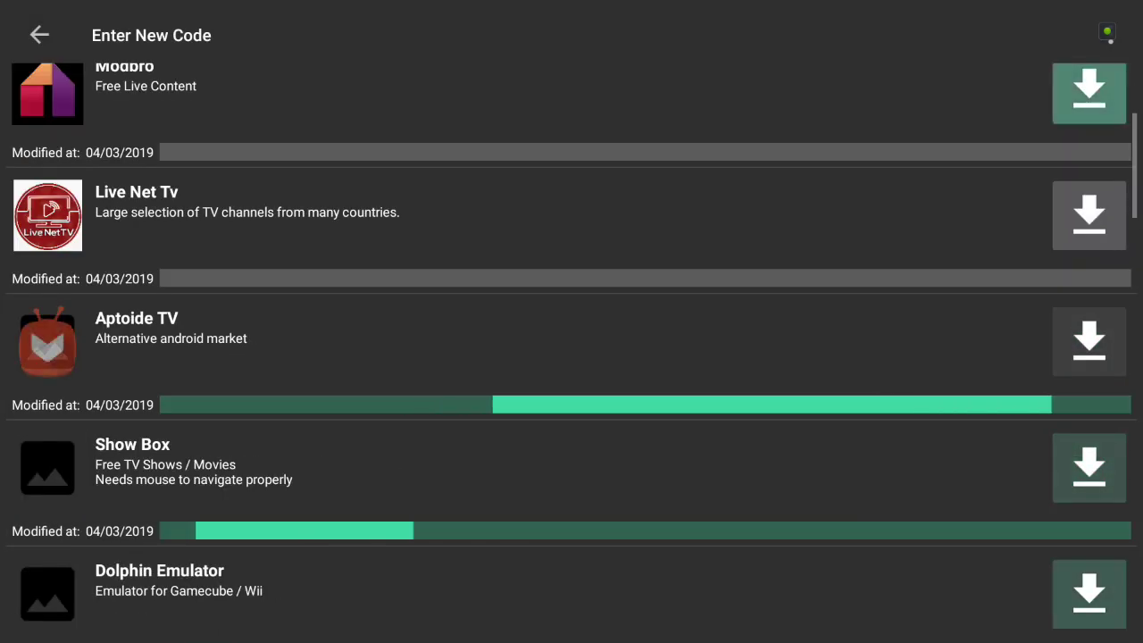
{"action": "key", "text": "Return"}
{"action": "key", "text": "Down"}
{"action": "key", "text": "Return"}
Step: Start downloading Mupen64-plus-fz, PPSSPP Emulator, Retroarch and Kodi 17.6
{"action": "key", "text": "Down"}
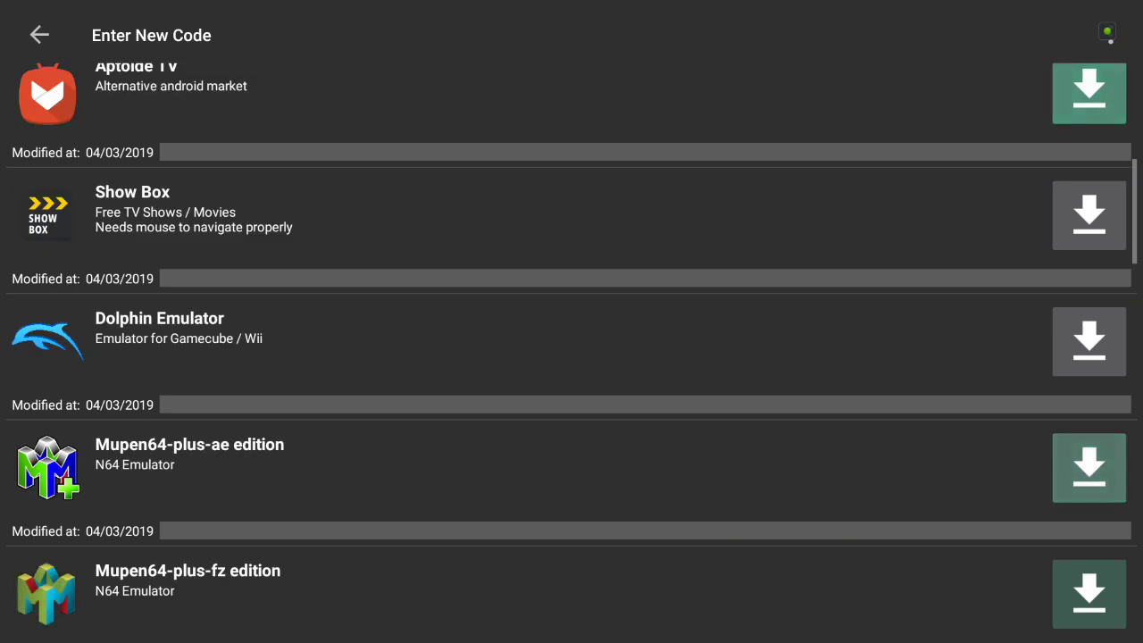
{"action": "key", "text": "Return"}
{"action": "key", "text": "Down"}
{"action": "key", "text": "Return"}
{"action": "key", "text": "Down"}
{"action": "key", "text": "Return"}
{"action": "key", "text": "Down"}
{"action": "key", "text": "Return"}
{"action": "key", "text": "Down"}
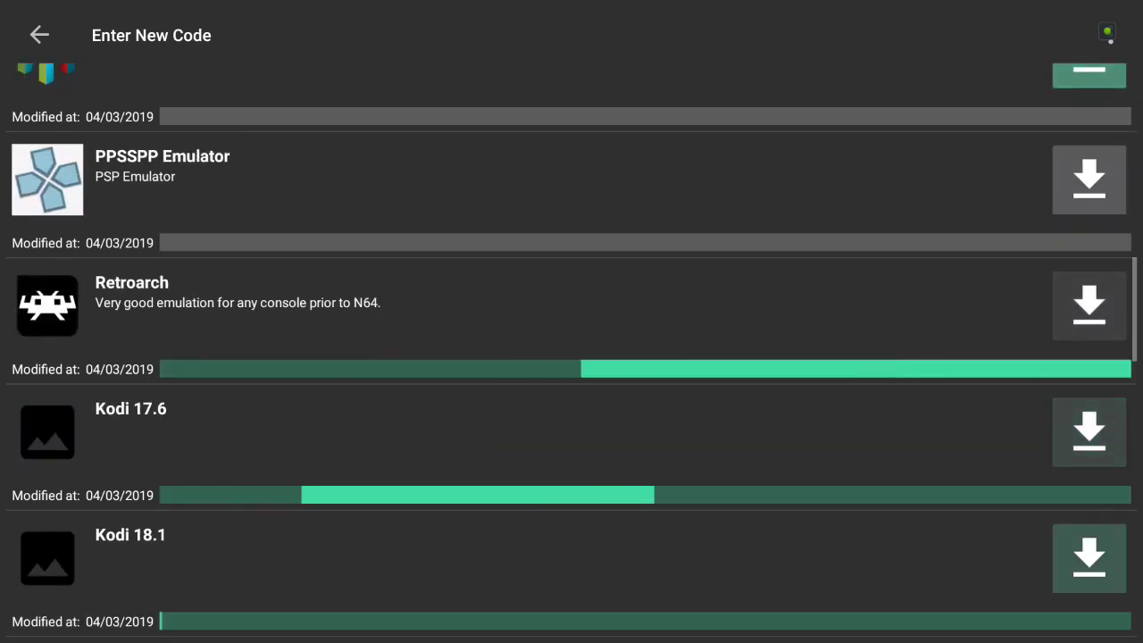
Step: Close the Fire TV promo and download Kodi 18.1, ES File Explorer, ePSXe, Chrome and Firefox
{"action": "key", "text": "Return"}
{"action": "key", "text": "Down"}
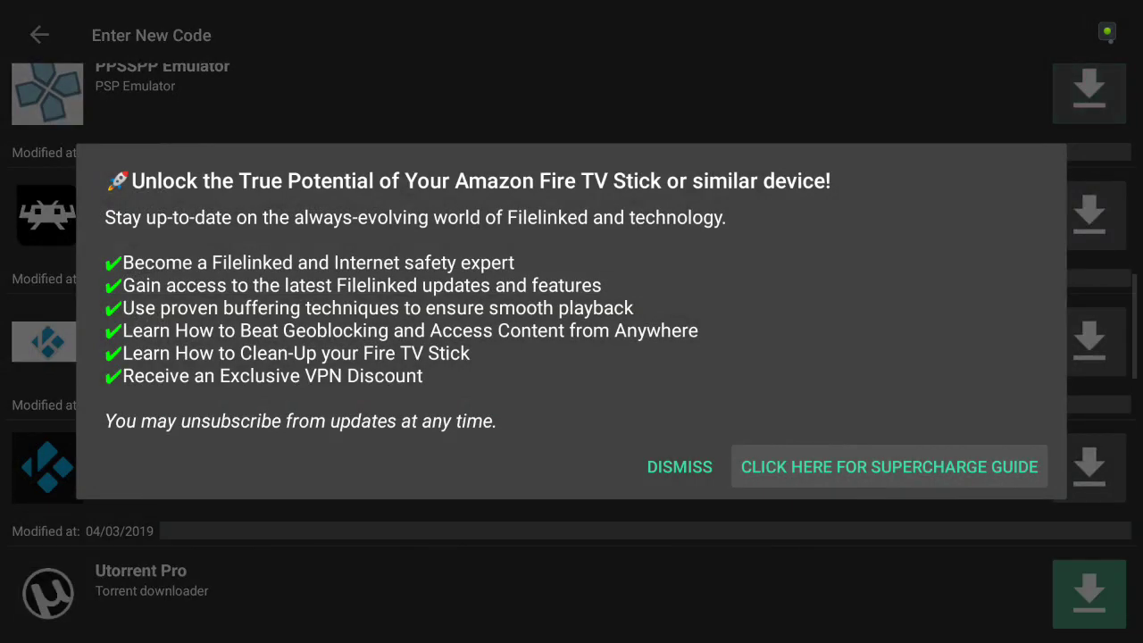
{"action": "key", "text": "Left"}
{"action": "key", "text": "Return"}
{"action": "key", "text": "Return"}
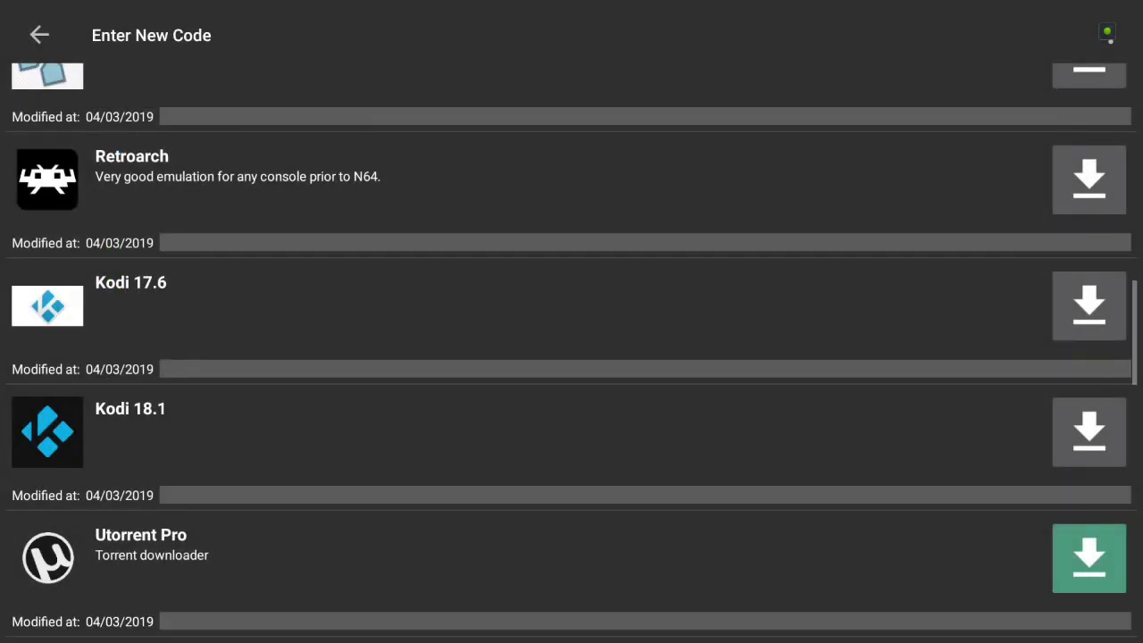
{"action": "key", "text": "Down"}
{"action": "key", "text": "Return"}
{"action": "key", "text": "Down"}
{"action": "key", "text": "Return"}
{"action": "key", "text": "Down"}
{"action": "key", "text": "Down"}
{"action": "key", "text": "Return"}
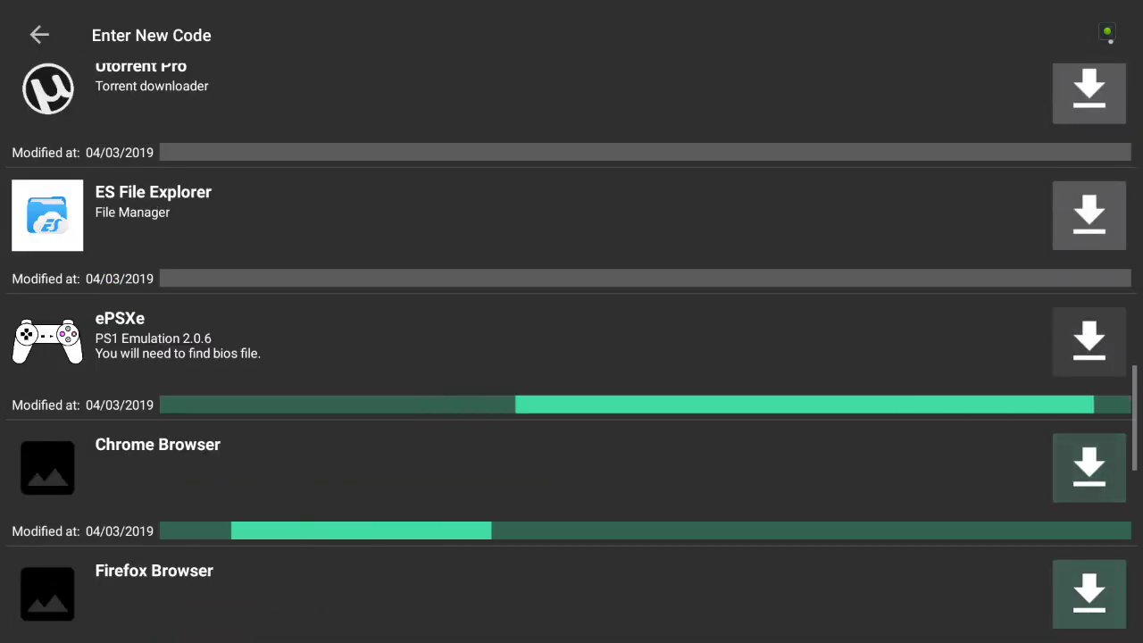
{"action": "key", "text": "Down"}
Step: Download Bee TV, Morph TV, Cinema, MediaBox HD, Silent Ghost HD and Octopus, then return up the list
{"action": "key", "text": "Return"}
{"action": "key", "text": "Down"}
{"action": "key", "text": "Return"}
{"action": "key", "text": "Down"}
{"action": "key", "text": "Return"}
{"action": "key", "text": "Down"}
{"action": "key", "text": "Return"}
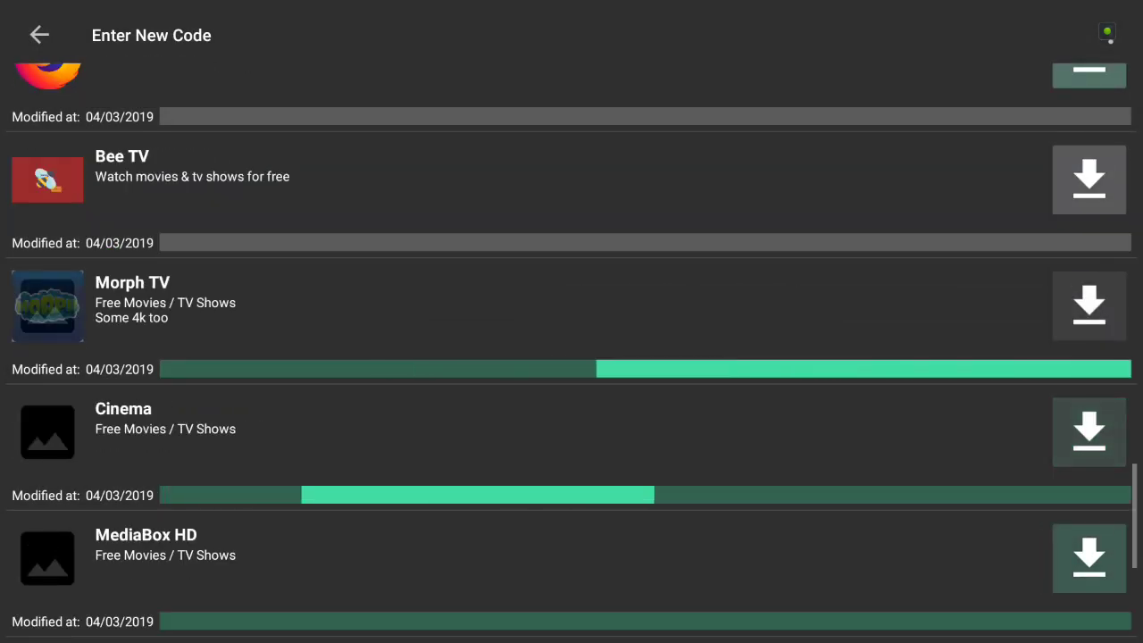
{"action": "key", "text": "Down"}
{"action": "key", "text": "Return"}
{"action": "key", "text": "Down"}
{"action": "key", "text": "Return"}
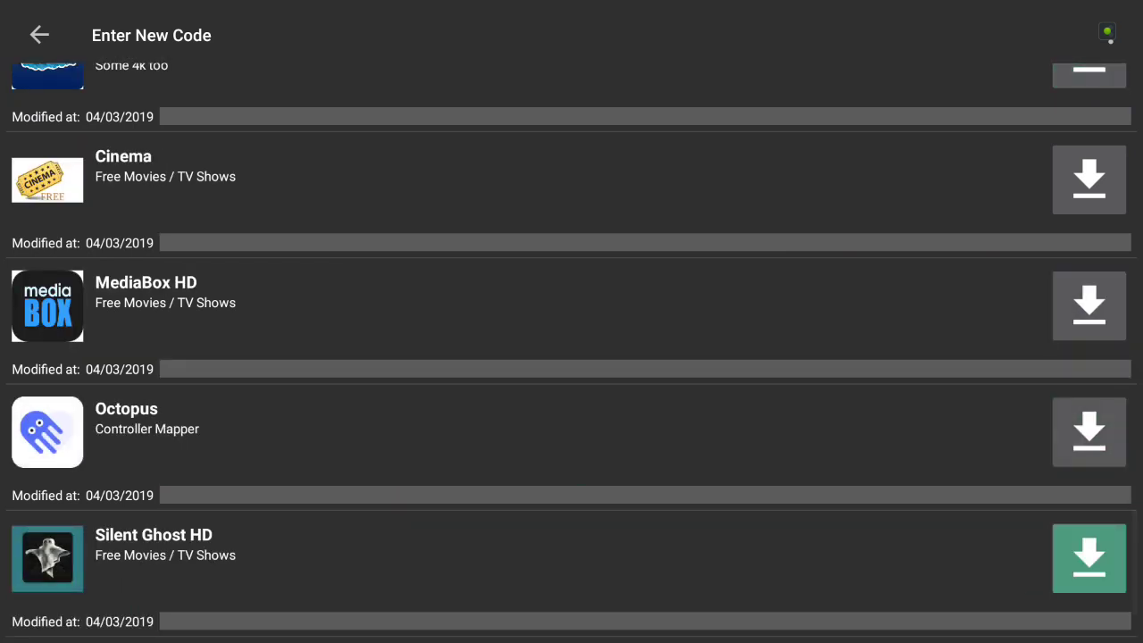
{"action": "key", "text": "Down"}
{"action": "key", "text": "Up"}
{"action": "key", "text": "Up"}
{"action": "key", "text": "Up"}
{"action": "key", "text": "Up"}
{"action": "key", "text": "Up"}
{"action": "key", "text": "Up"}
{"action": "key", "text": "Up"}
{"action": "key", "text": "Up"}
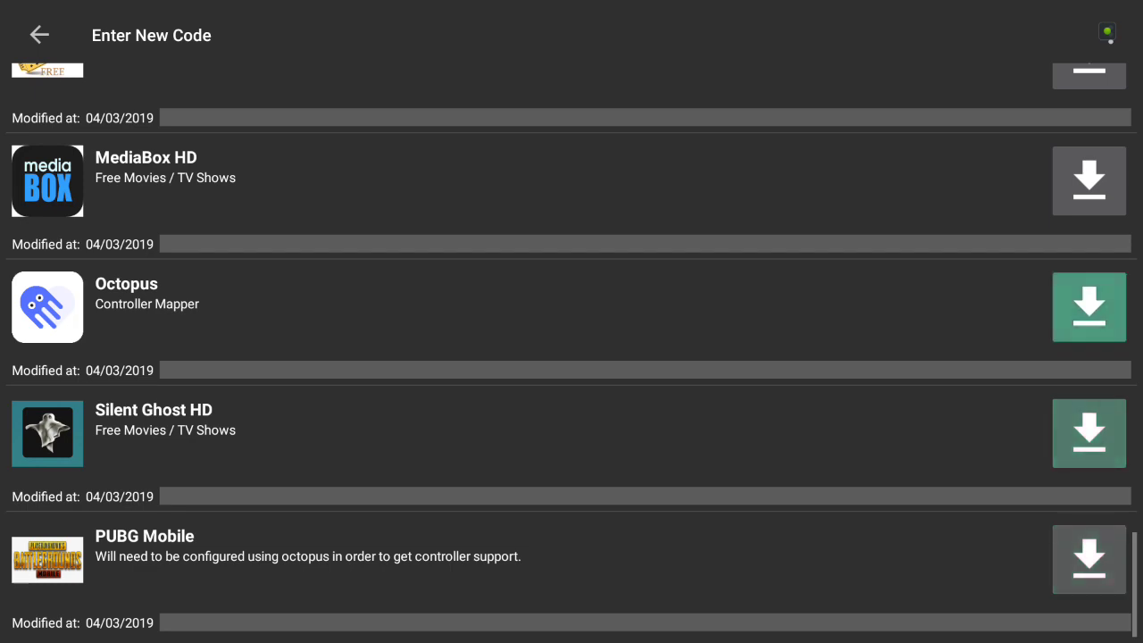
{"action": "key", "text": "Up"}
{"action": "key", "text": "Up"}
{"action": "key", "text": "Up"}
{"action": "key", "text": "Up"}
{"action": "key", "text": "Up"}
{"action": "key", "text": "Up"}
{"action": "key", "text": "Up"}
{"action": "key", "text": "Up"}
{"action": "key", "text": "Up"}
{"action": "key", "text": "Up"}
{"action": "key", "text": "Up"}
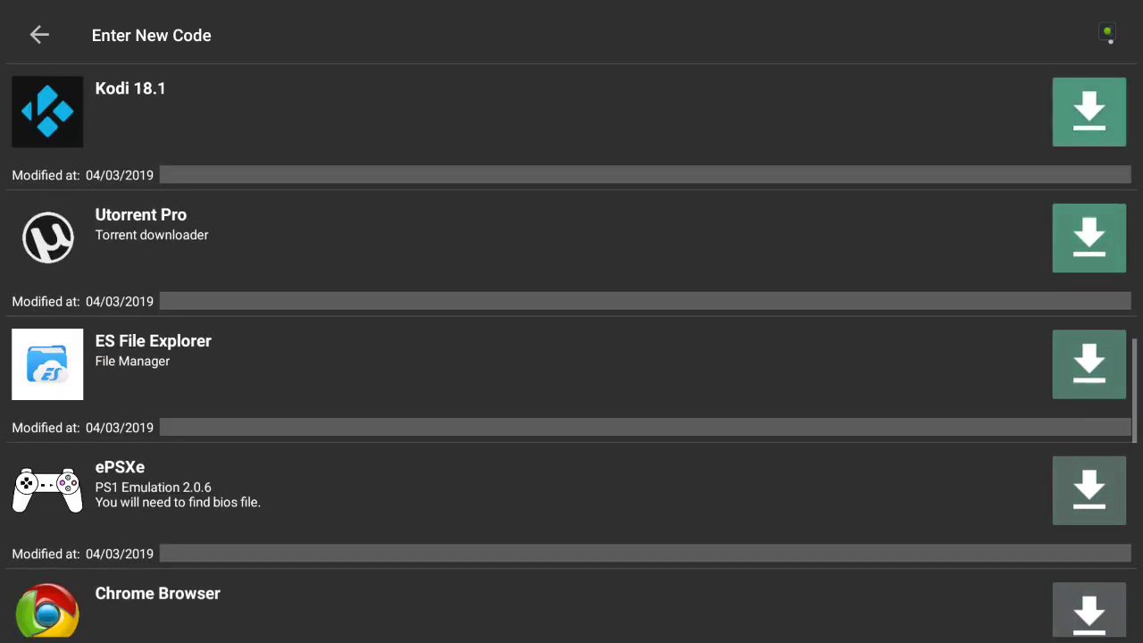